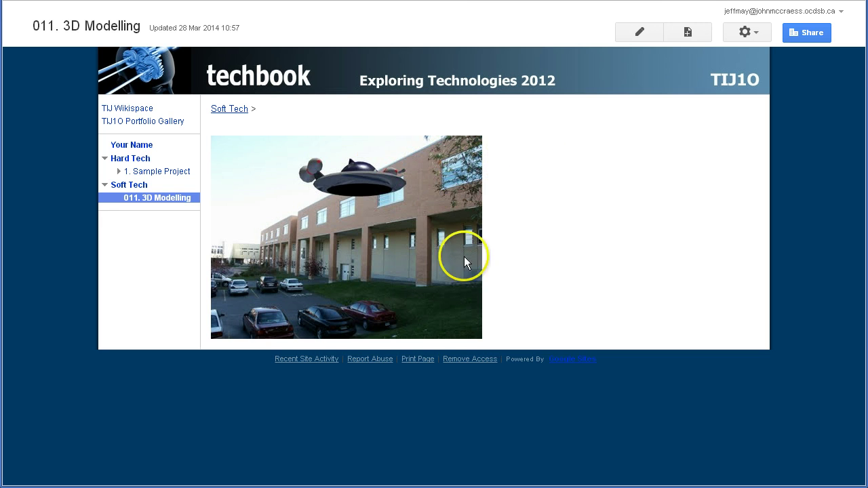
Open the "011. 3D Modelling" page for editing
click(644, 31)
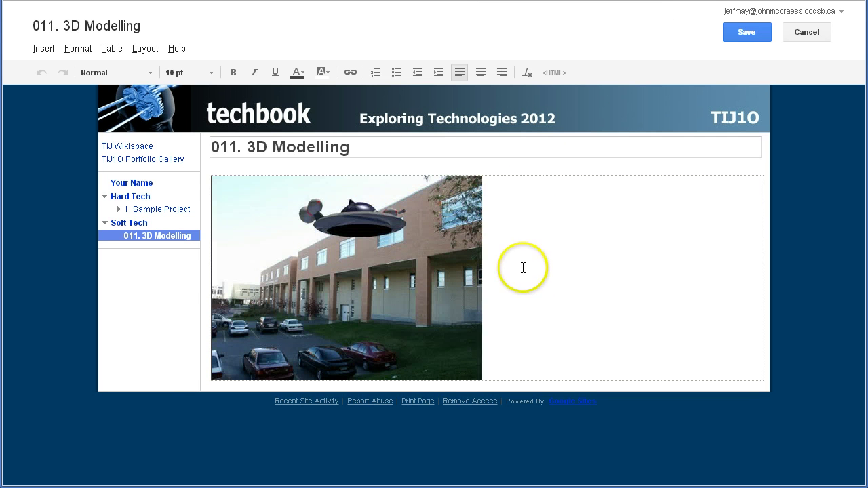
Try adding three lines of filler text after the picture and remove them
click(515, 265)
text(asdfasdfa)
key(Return)
text(a)
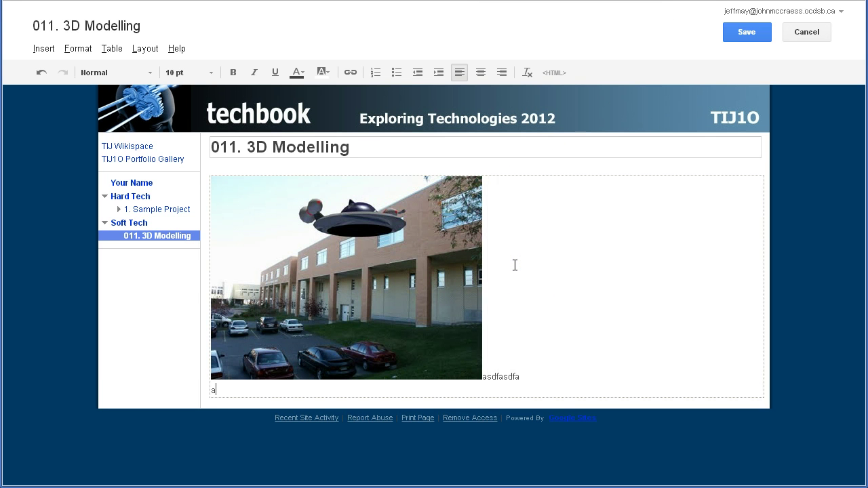
text(sdfasdfasd)
key(Return)
text(asdfa)
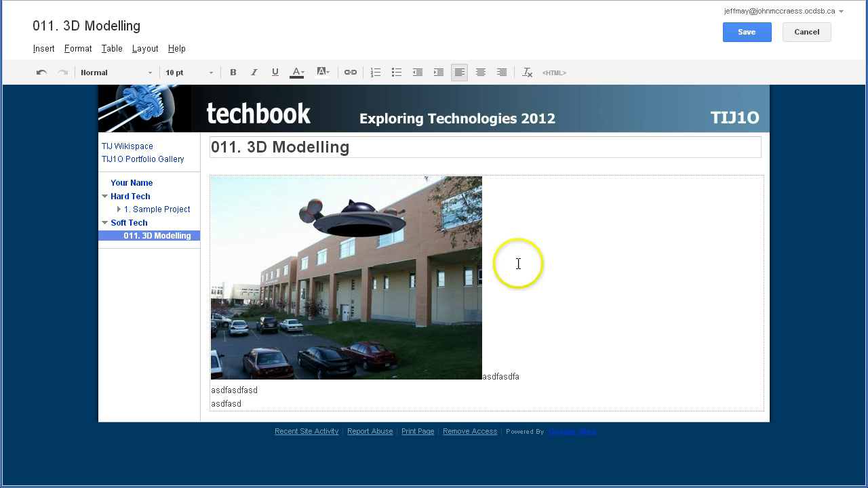
drag(484, 377, 503, 400)
key(BackSpace)
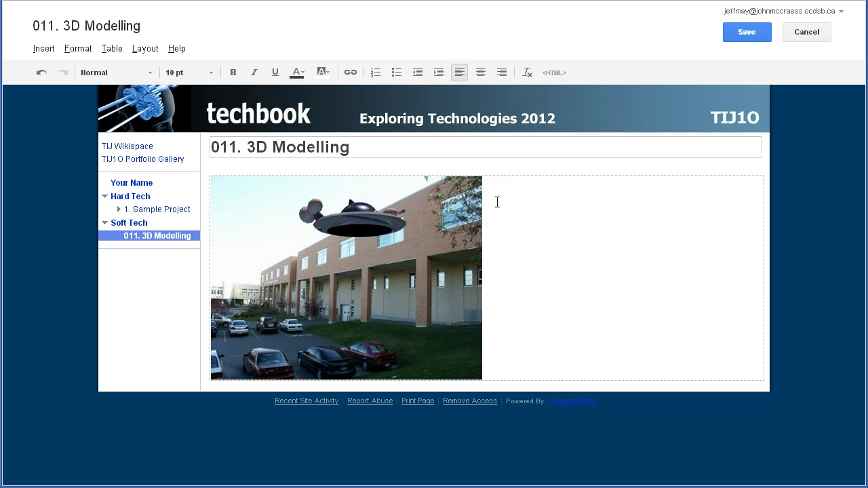
Insert a one-row, two-column table above the picture and move the picture into its first cell
key(Return)
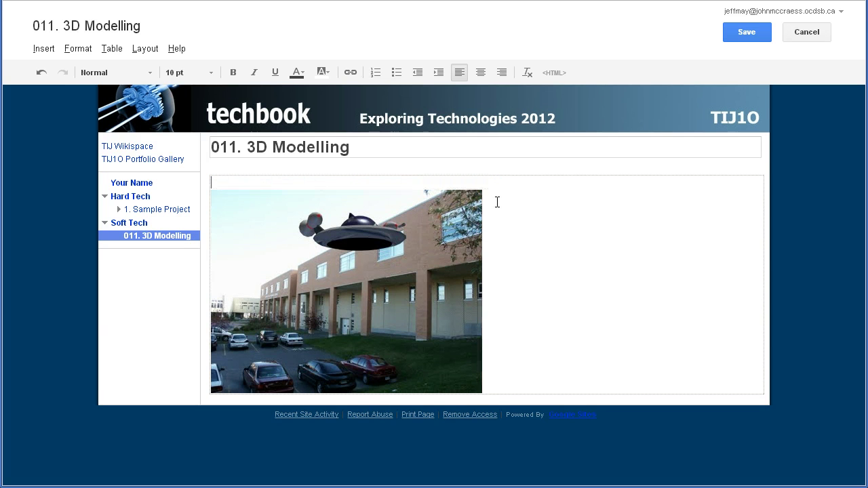
click(111, 50)
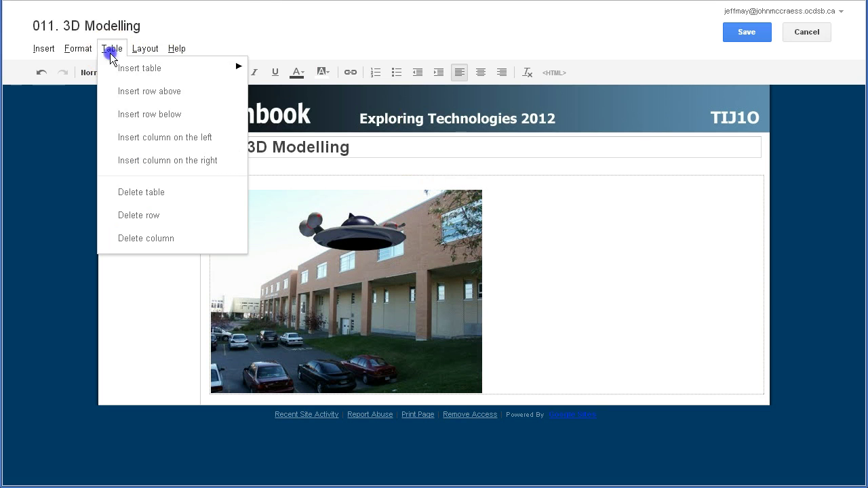
mouse_move(112, 70)
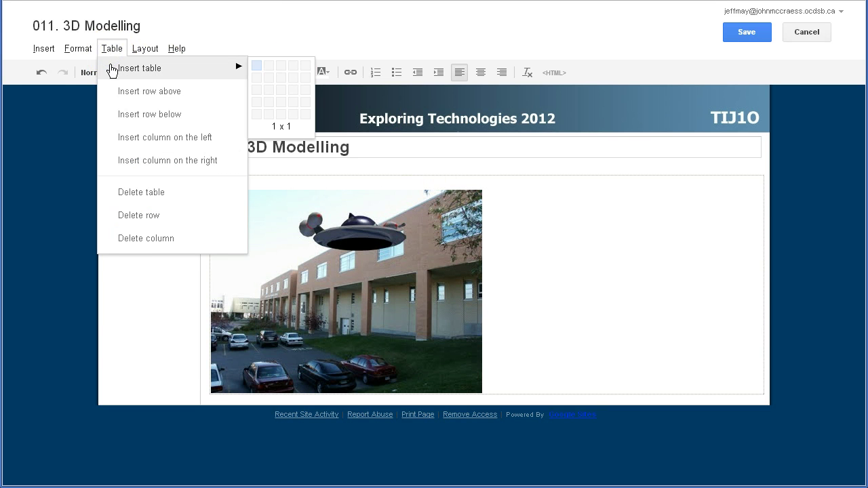
click(269, 68)
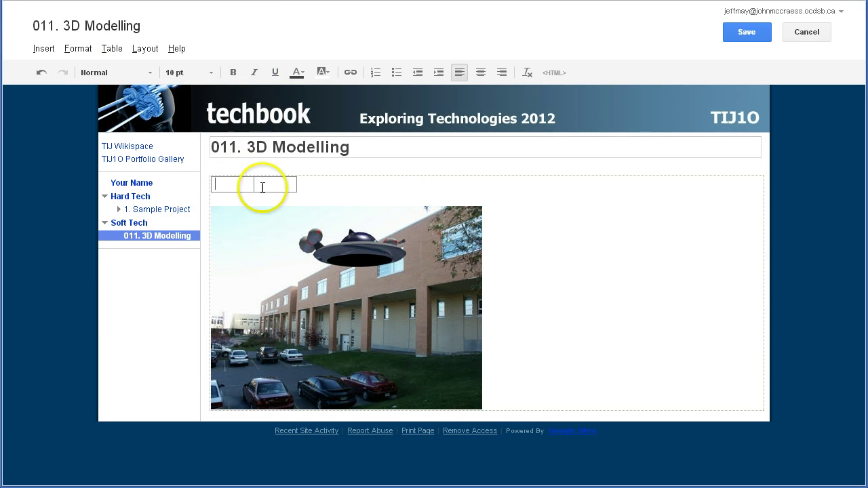
click(306, 297)
drag(306, 298, 222, 184)
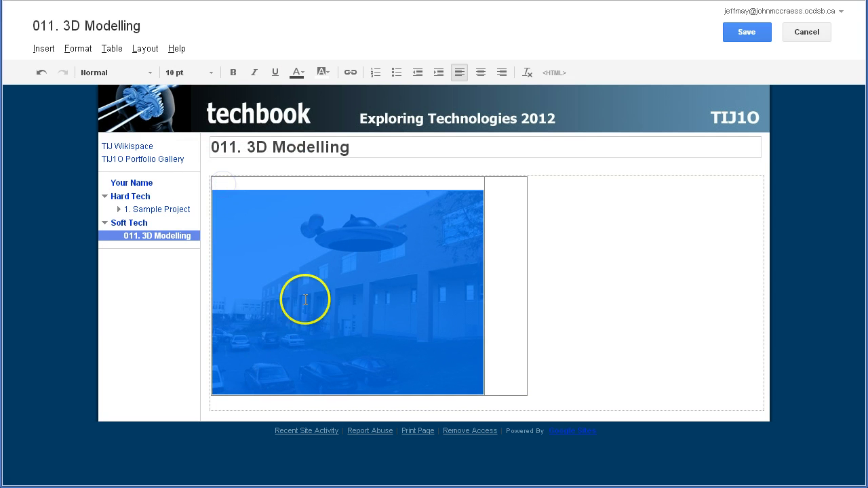
Copy the SHOW and TELL bullet list from "Why This" through "What You Learned" into the table's second cell
click(510, 257)
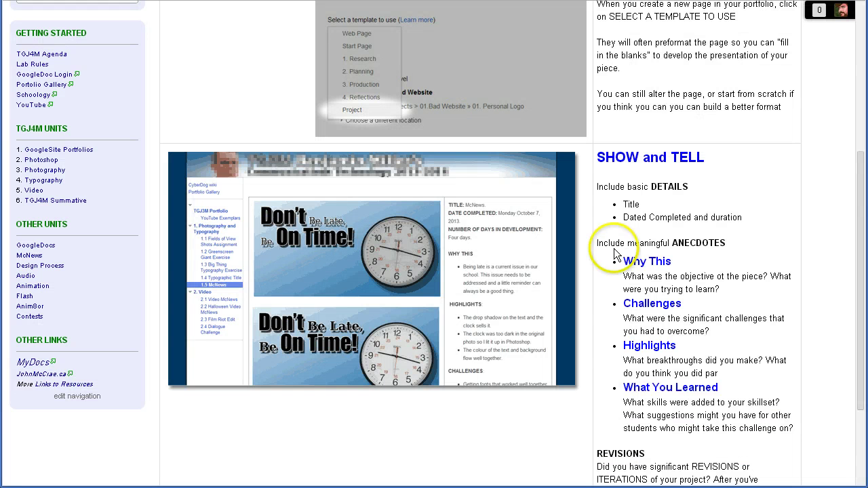
drag(622, 259, 795, 426)
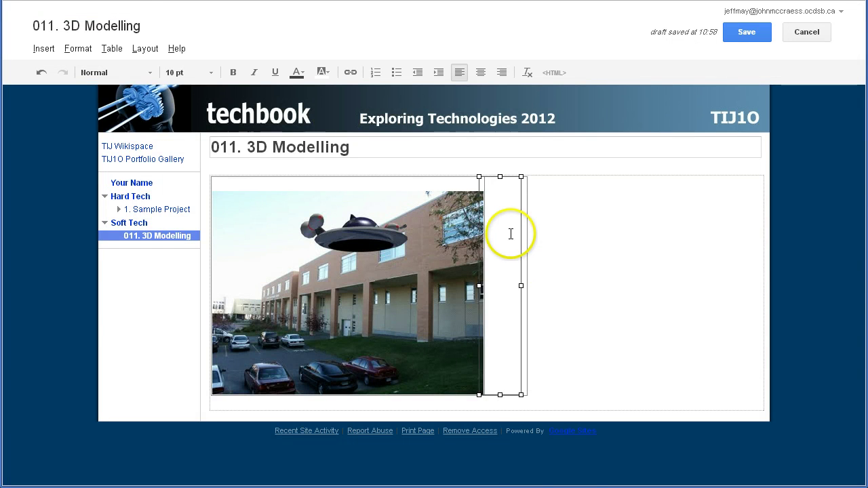
text(Why This What was the objective of the piece? What were you trying to learn? Challenges What were the significant challenges that you had to overcome? Highlights What breakthroughs did you make? What do you think you did par What You Learned What skills were added to your skillset? What suggestions might you have for other students who might take this challenge on?)
Delete the blank line above the picture in the table's first cell
scroll(633, 251, up, 5)
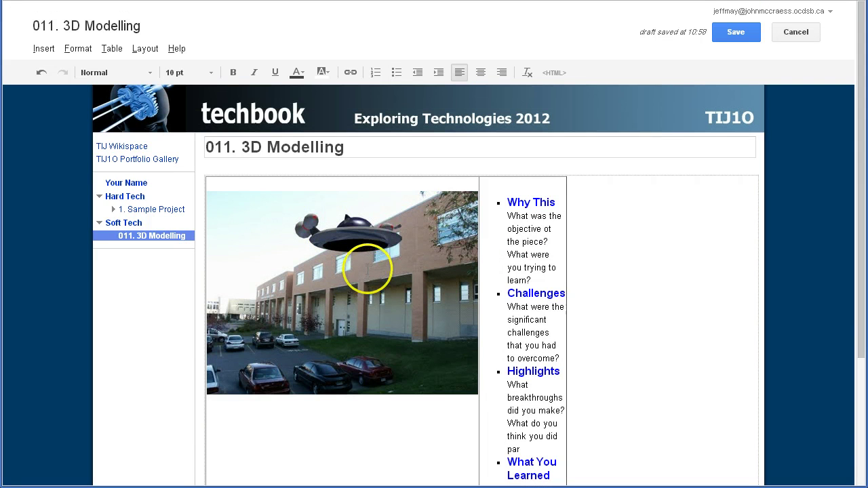
click(246, 184)
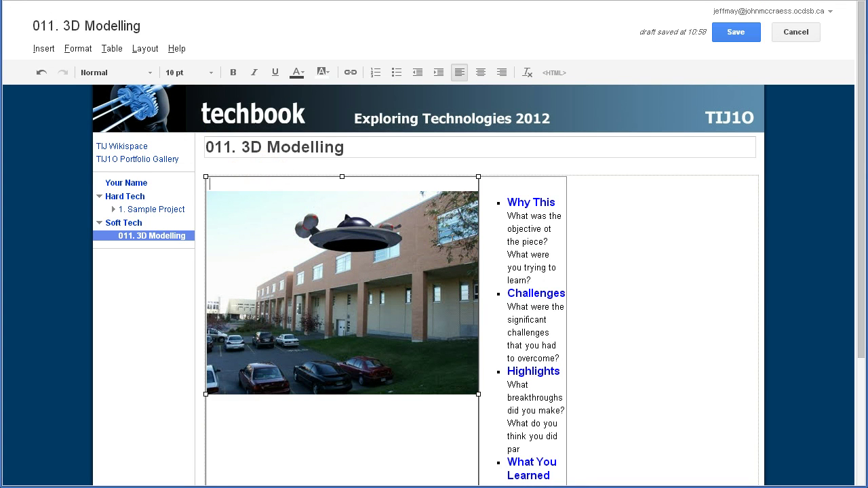
key(Delete)
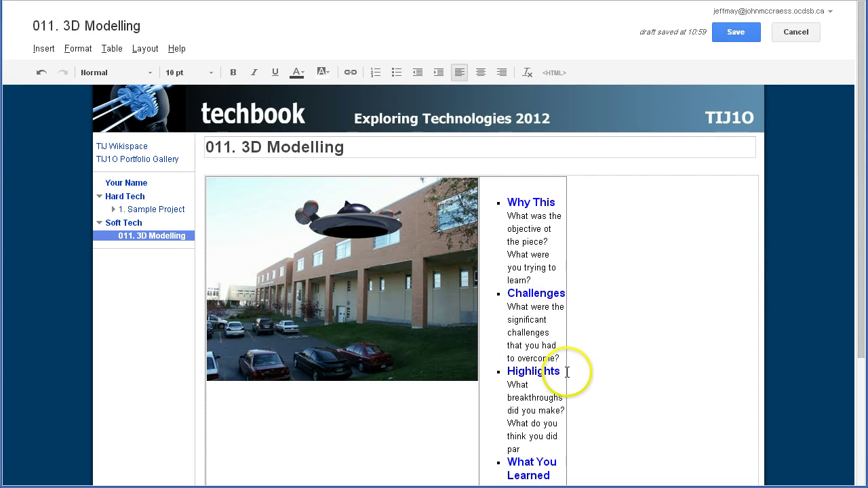
Try to widen the table by its outer edge beside the bullet list
scroll(577, 369, down, 3)
click(567, 329)
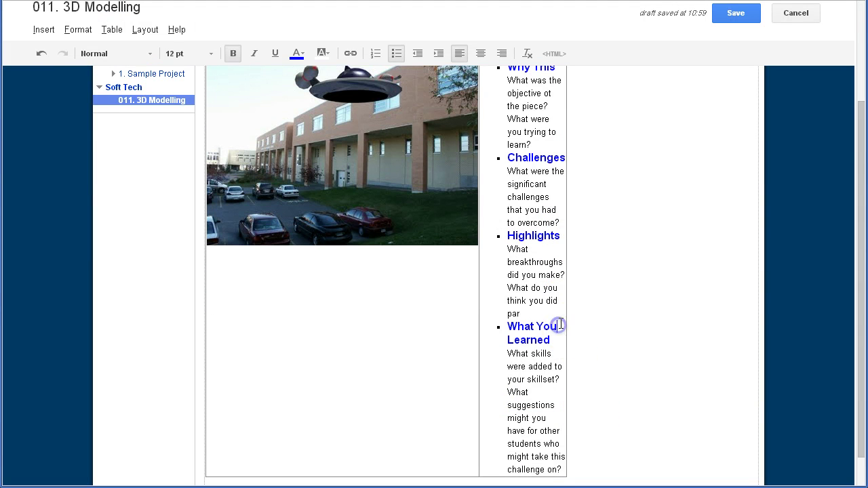
click(566, 285)
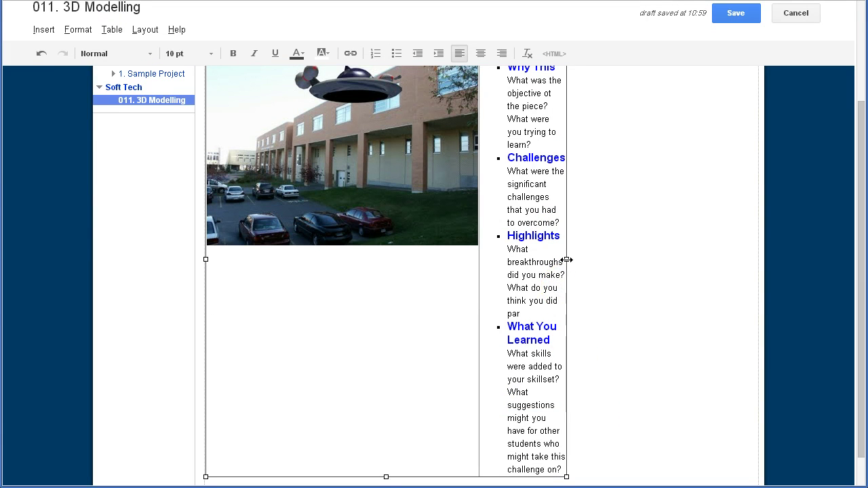
drag(565, 259, 612, 259)
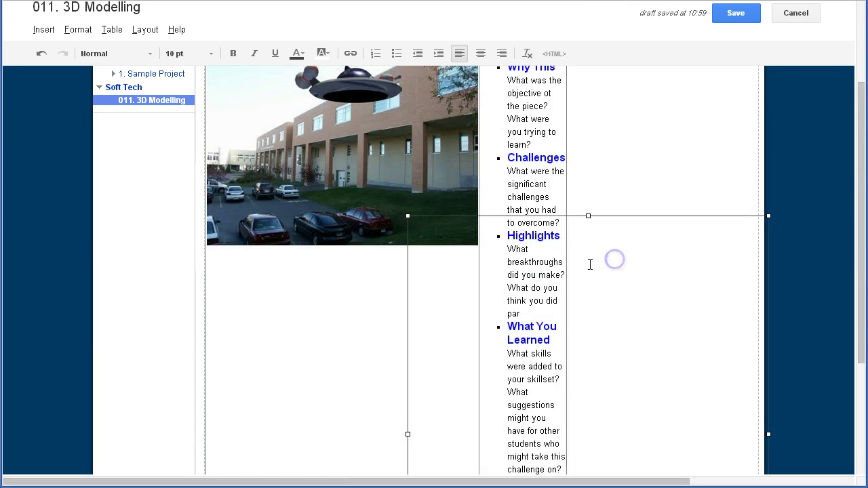
click(548, 202)
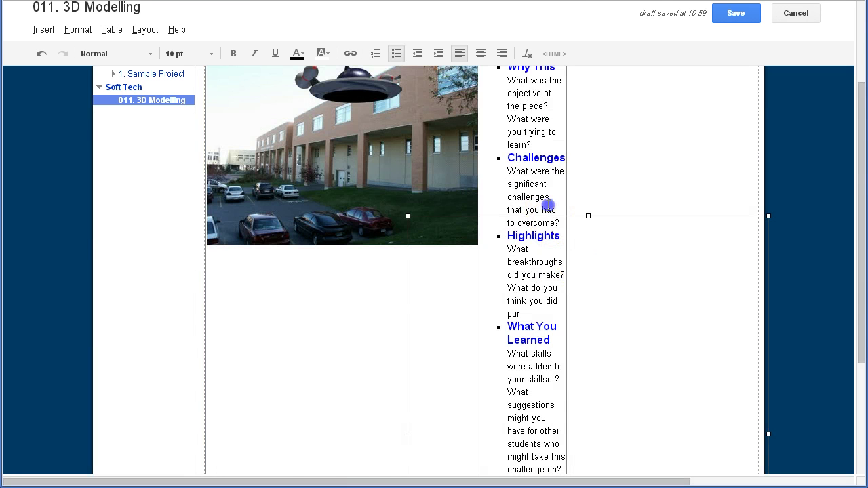
double_click(547, 161)
click(565, 190)
scroll(543, 296, up, 2)
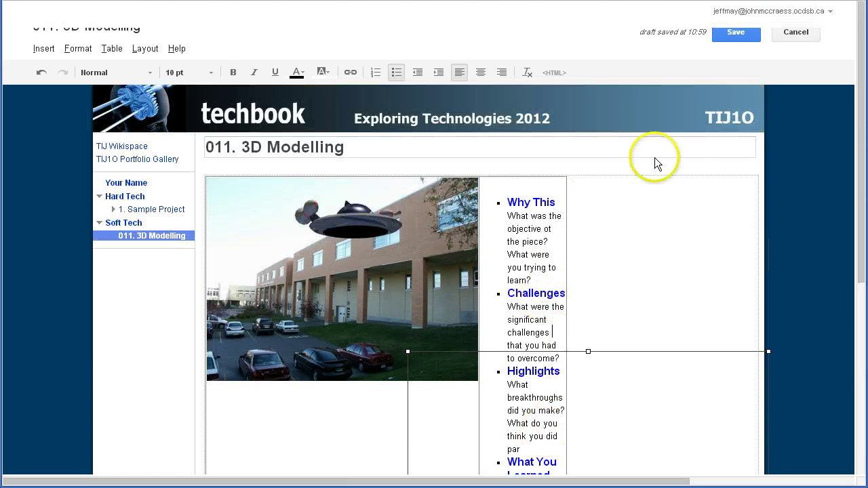
Save the page and reopen it for editing
scroll(582, 303, down, 3)
click(551, 264)
click(737, 14)
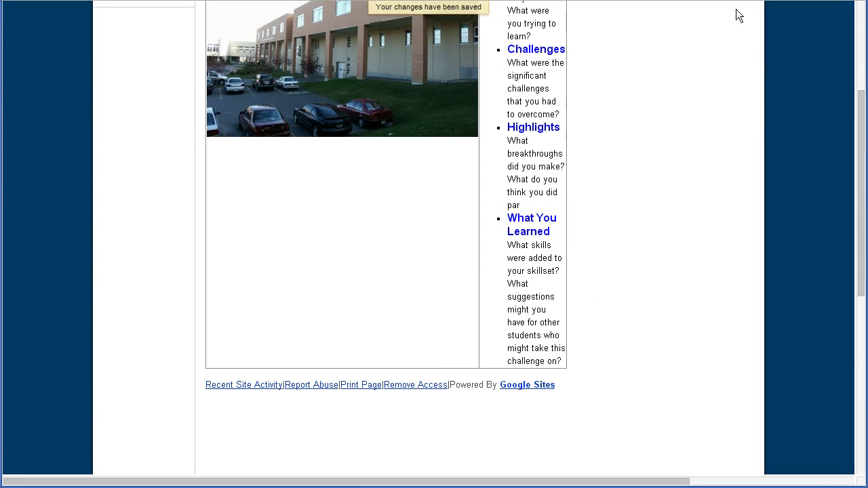
scroll(736, 12, up, 3)
click(630, 34)
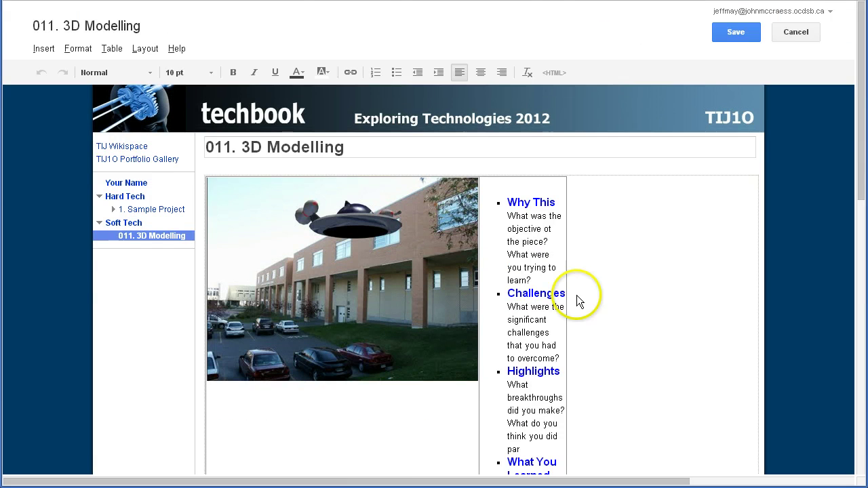
Widen the bullet list's column so the table fills the width of the page's content area
scroll(576, 300, down, 3)
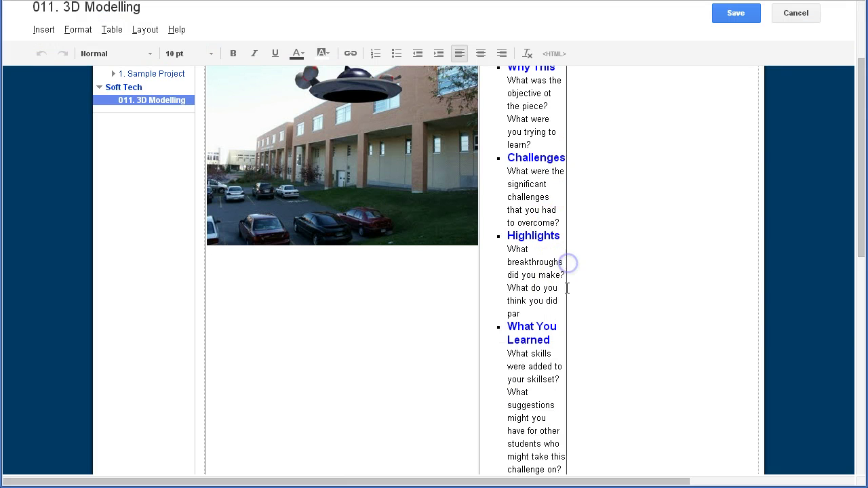
click(566, 347)
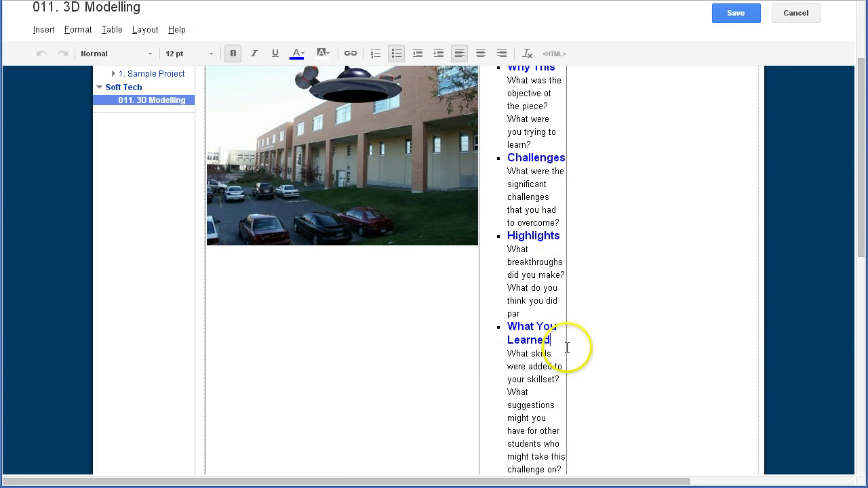
click(566, 348)
key(ctrl+a)
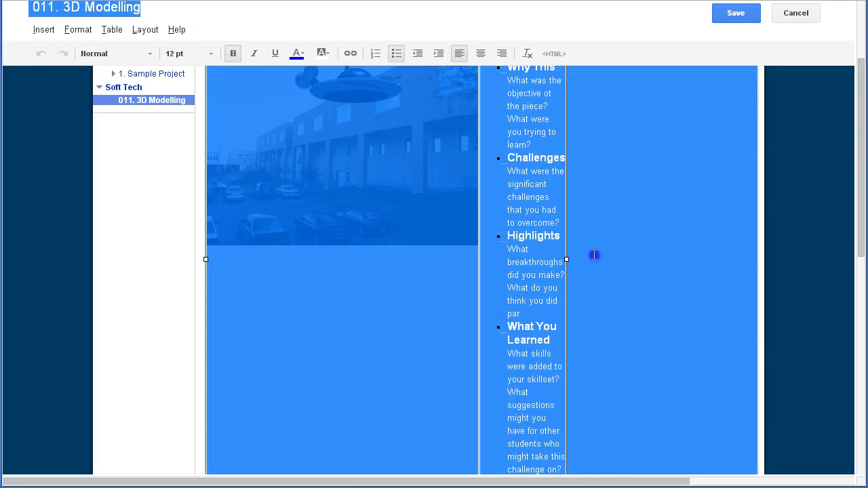
click(565, 261)
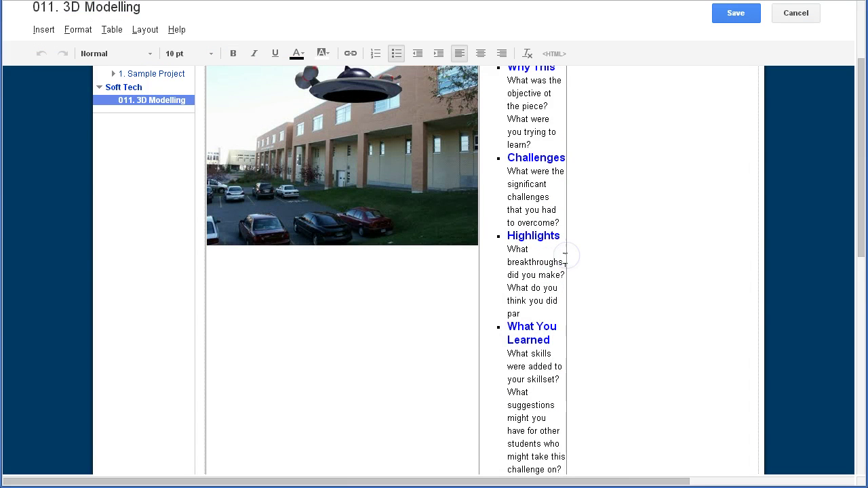
click(566, 260)
double_click(576, 259)
double_click(559, 260)
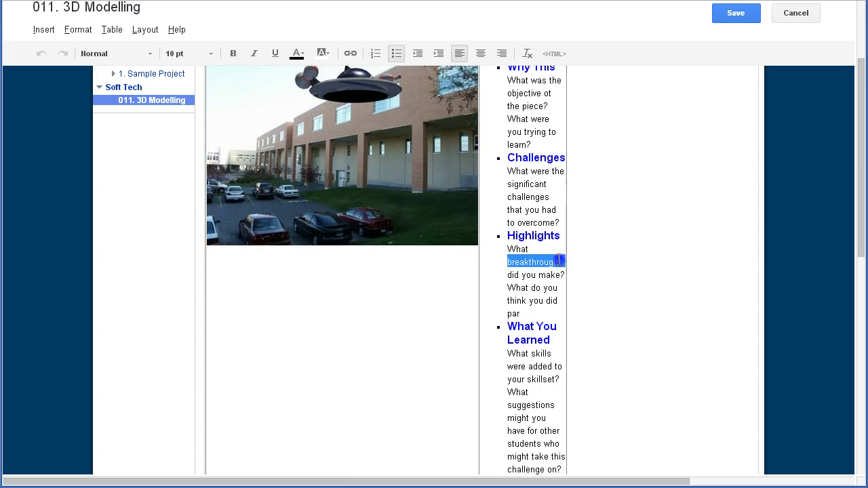
click(566, 257)
drag(575, 258, 763, 248)
Reduce the table's height so its lower border sits just under the picture
scroll(655, 250, up, 3)
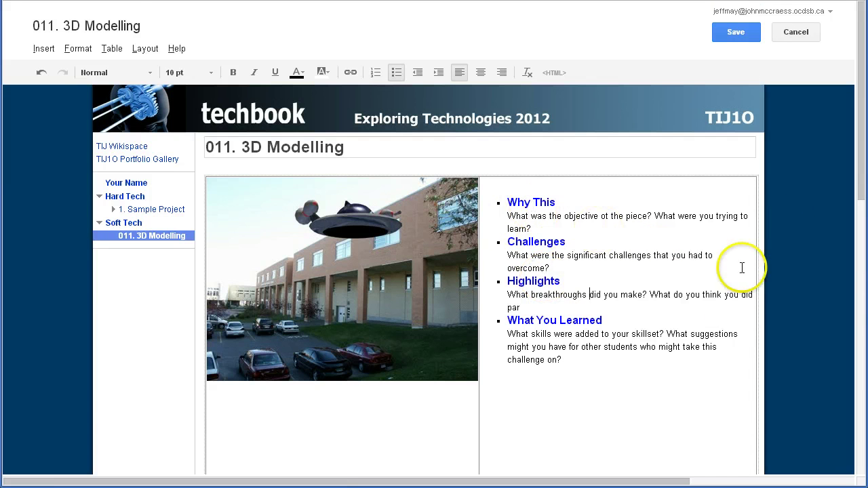
scroll(563, 278, down, 3)
scroll(446, 271, down, 3)
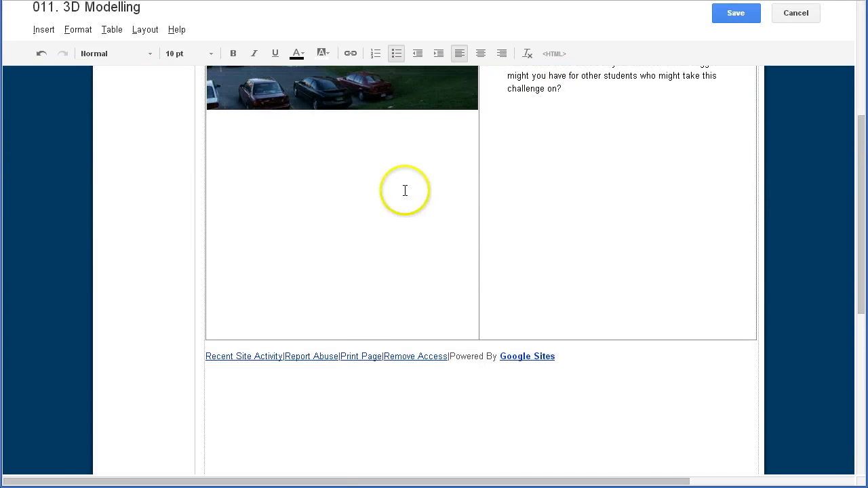
click(350, 338)
drag(343, 339, 356, 96)
scroll(487, 209, up, 4)
Save the resized table layout and check the published page
click(502, 192)
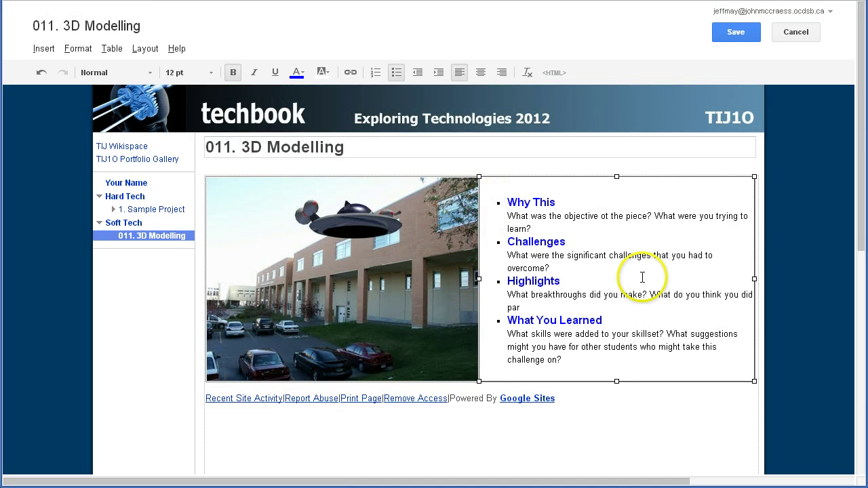
click(743, 31)
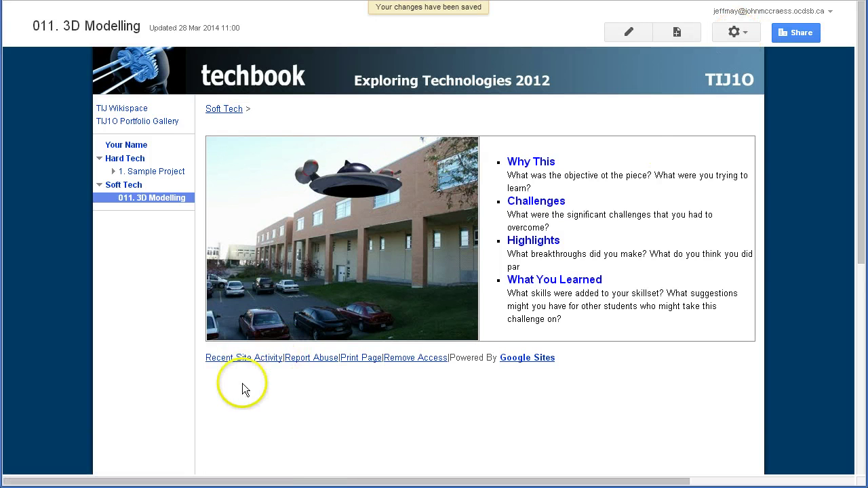
scroll(271, 388, down, 5)
scroll(286, 242, up, 5)
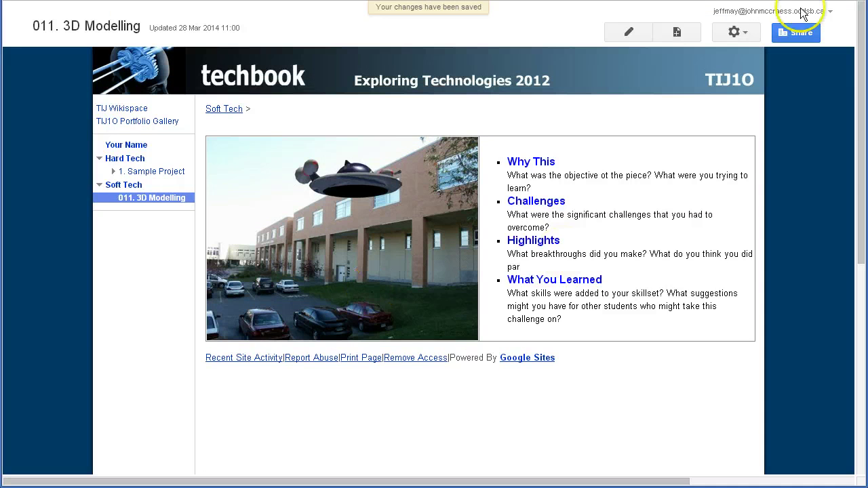
Reopen the page for editing and delete the stray line of footer links below the table
click(629, 32)
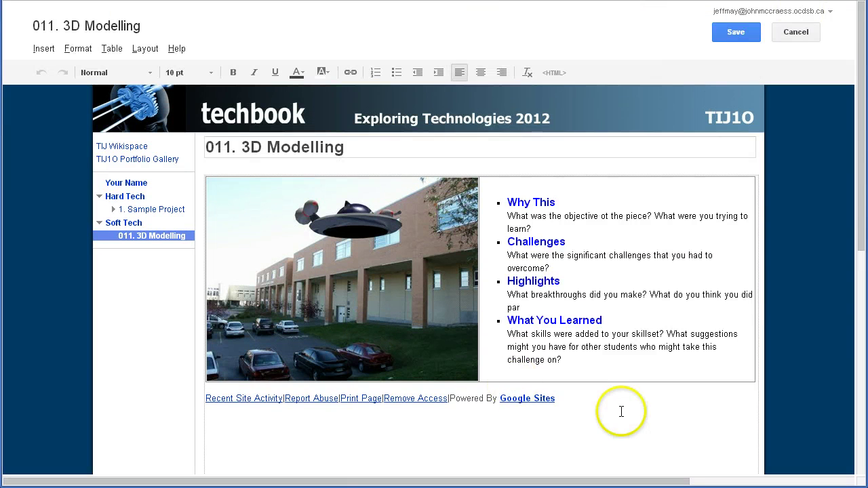
drag(555, 400, 202, 402)
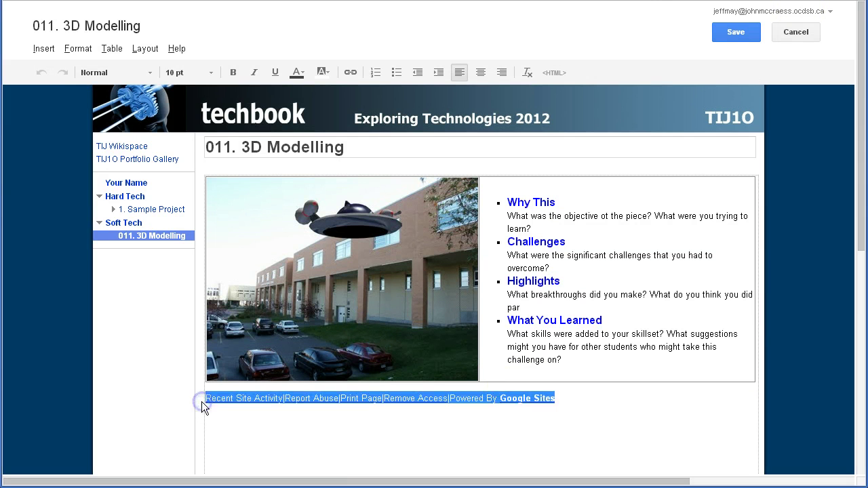
key(Delete)
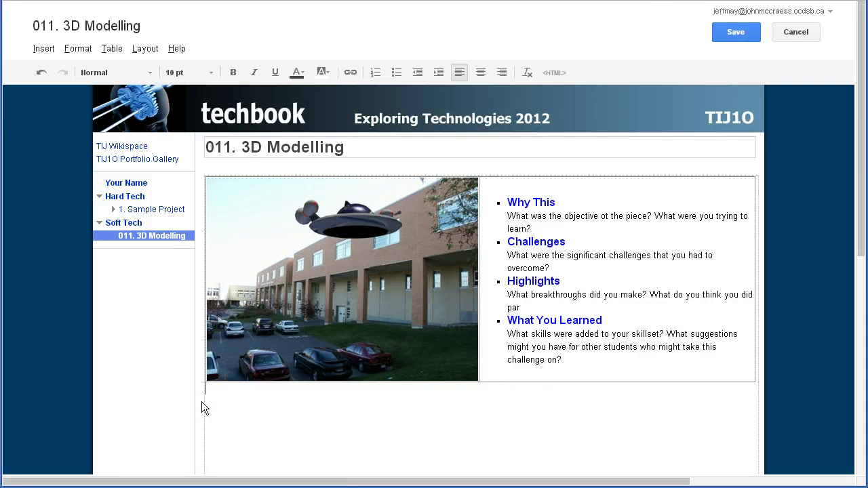
Add the lines "Flying Saucer Photoshop", "Date March 2014" and "Days to complete 5" plus a blank line above the bullet list in its table cell
click(555, 181)
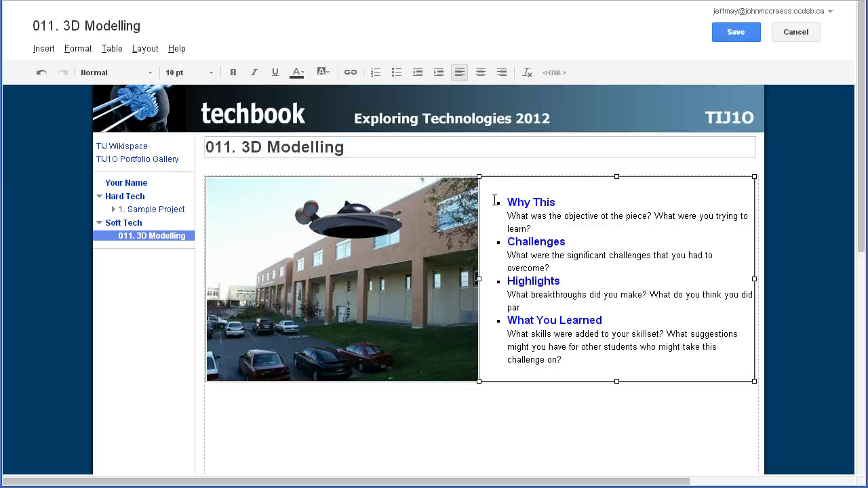
text(Flying Saucer Photoshop)
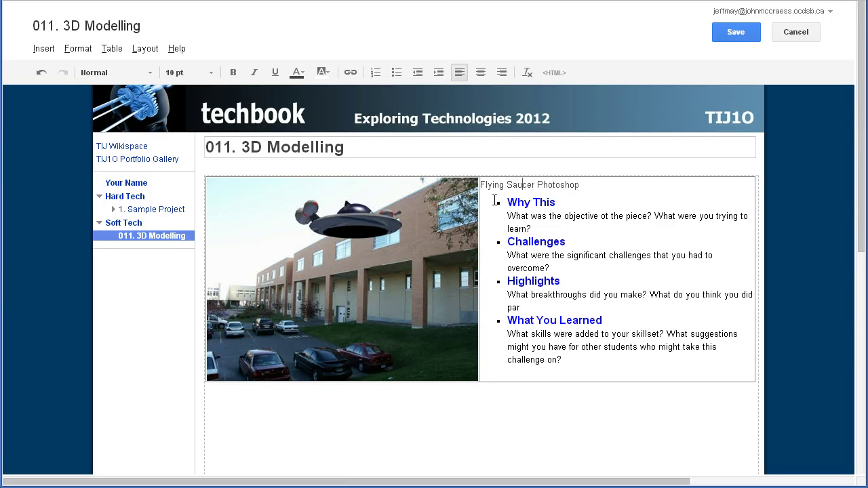
key(Return)
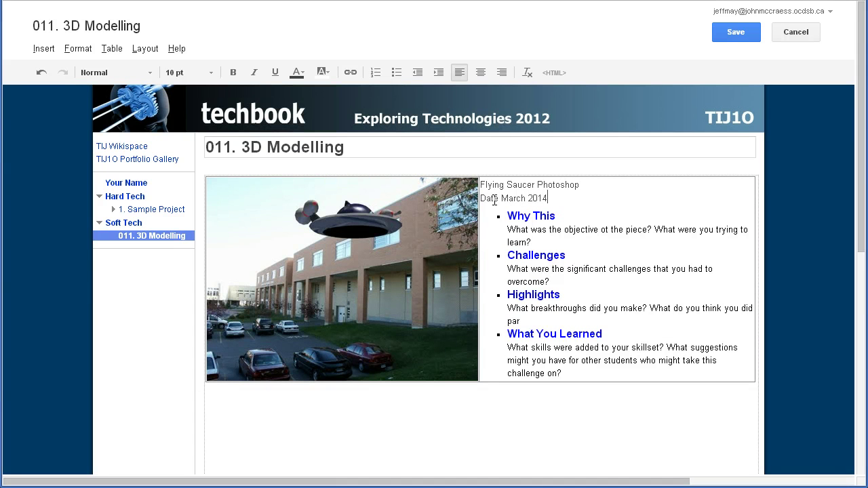
key(Return)
text(Days to complete 5)
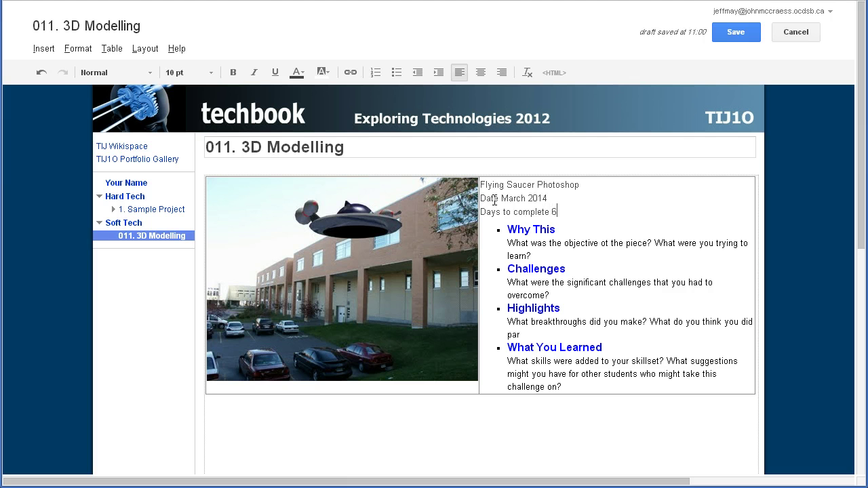
key(Return)
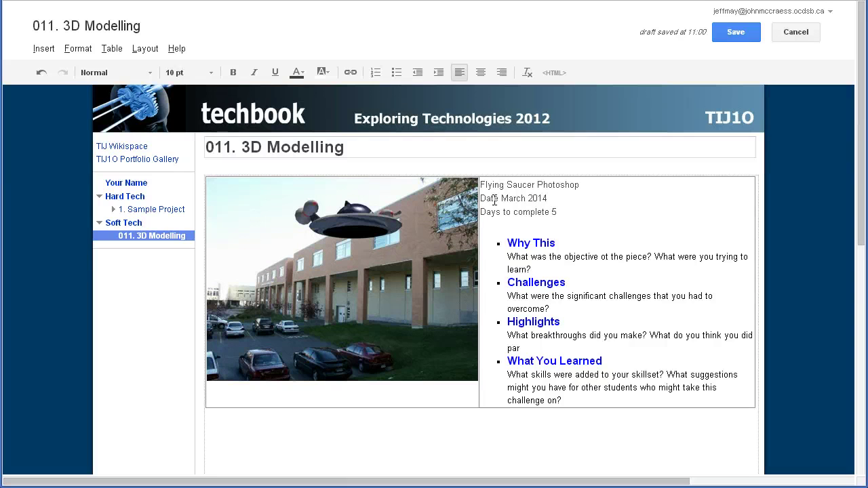
click(626, 233)
click(520, 156)
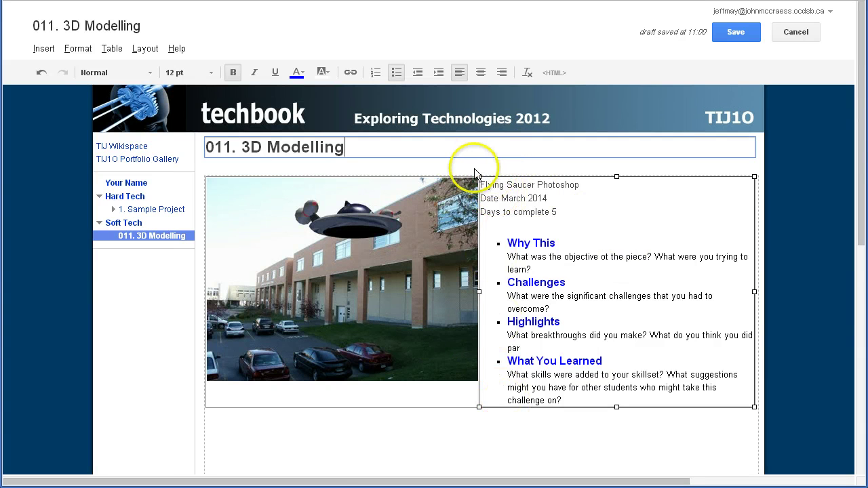
click(442, 400)
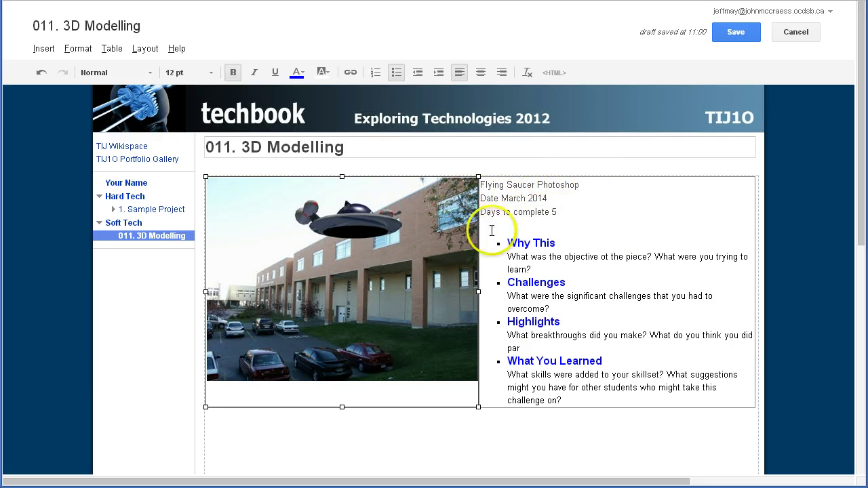
click(598, 187)
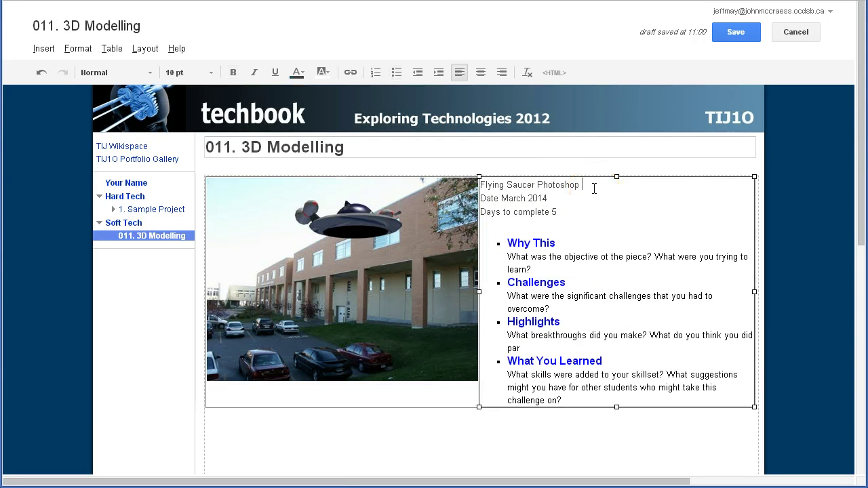
Add cellpadding="10" to the opening table tag in the page's HTML source and apply the change
click(552, 73)
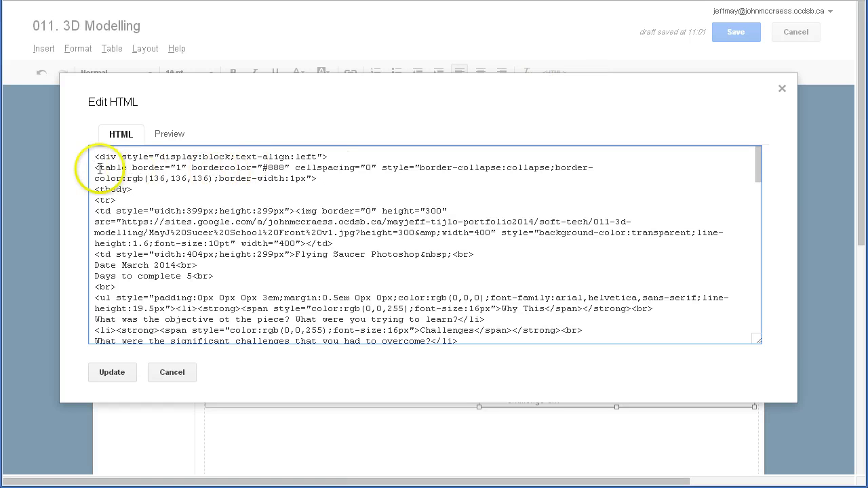
drag(95, 169, 112, 169)
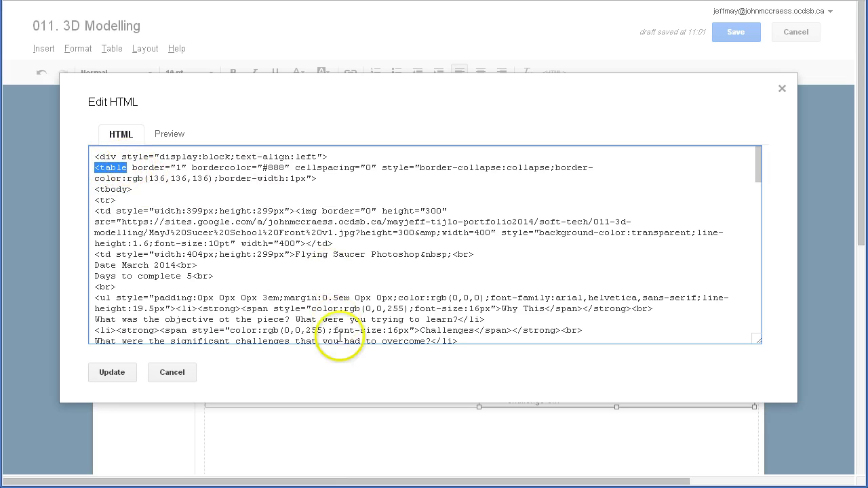
click(162, 190)
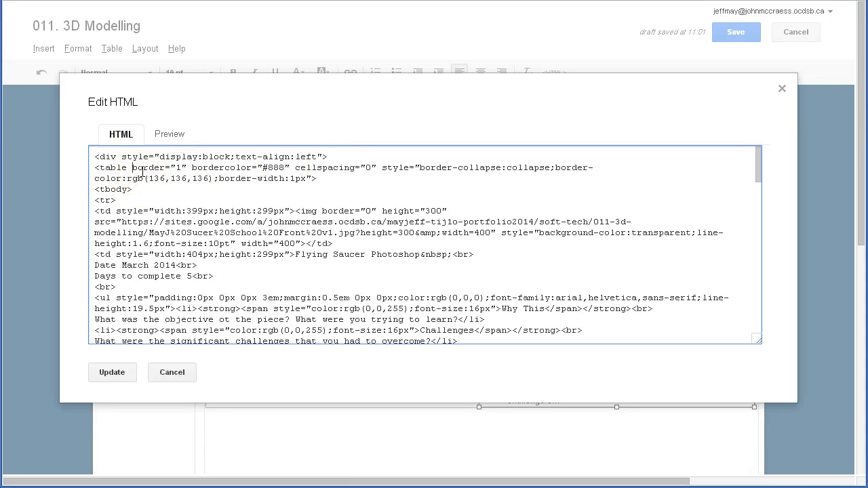
text(cellpadding)
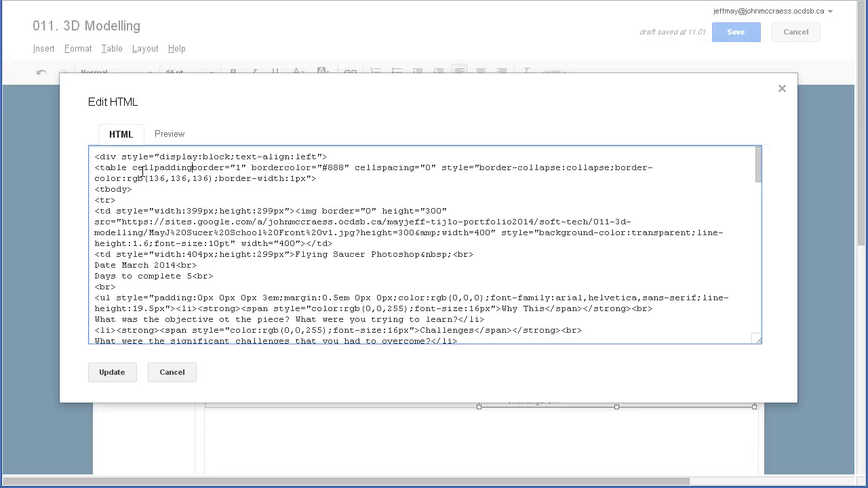
text(=)
text("1")
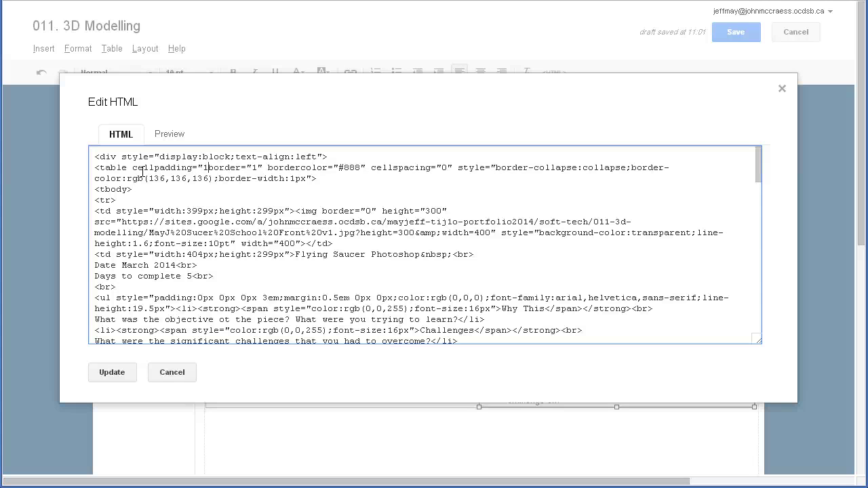
key(BackSpace)
text(0")
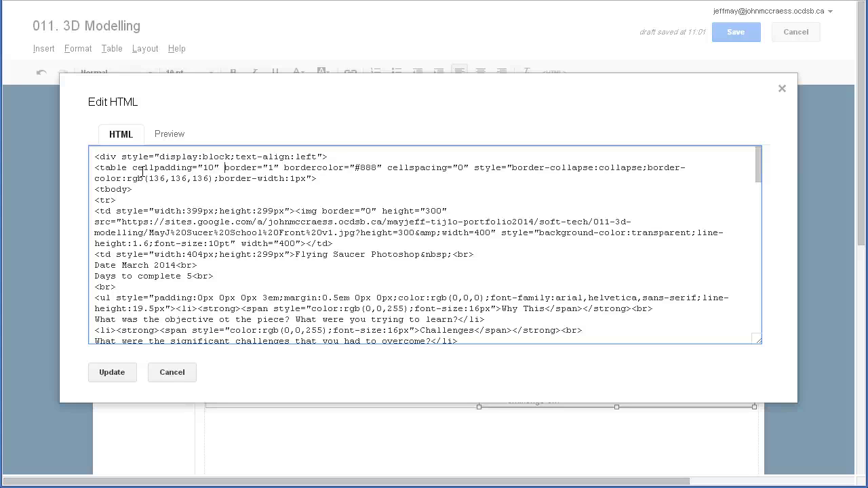
click(133, 163)
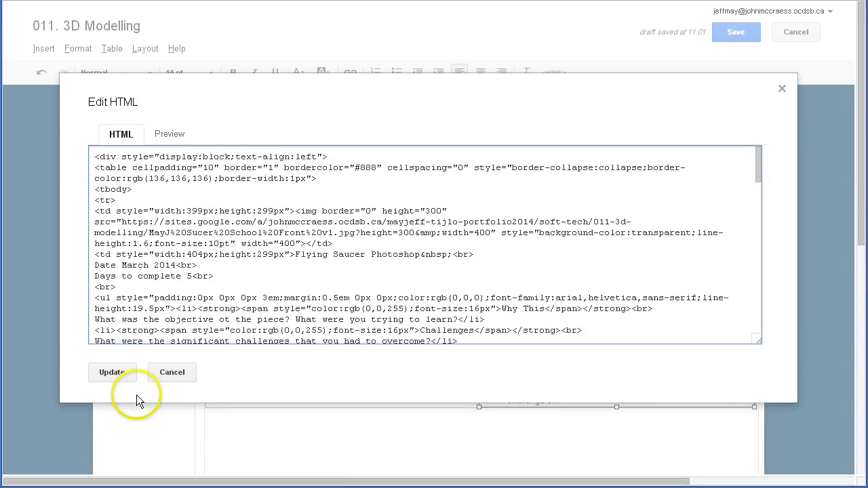
click(114, 375)
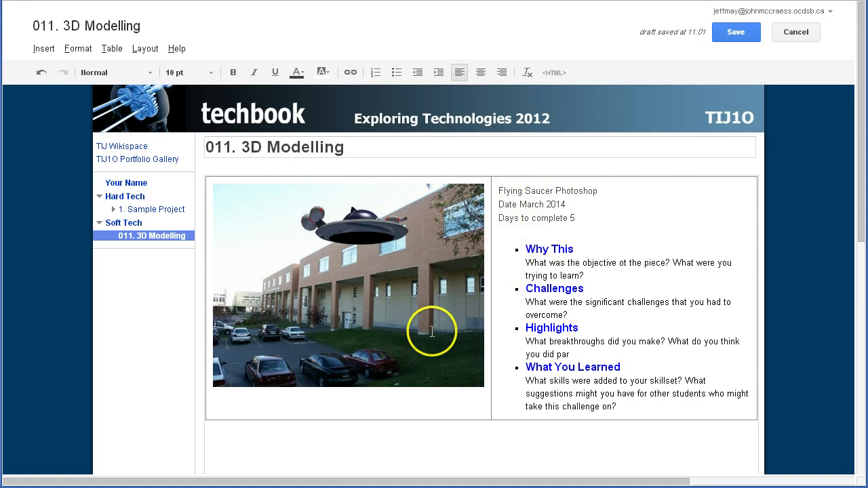
Add bgcolor="green" to the opening table tag in the HTML source and apply it to the page
click(500, 191)
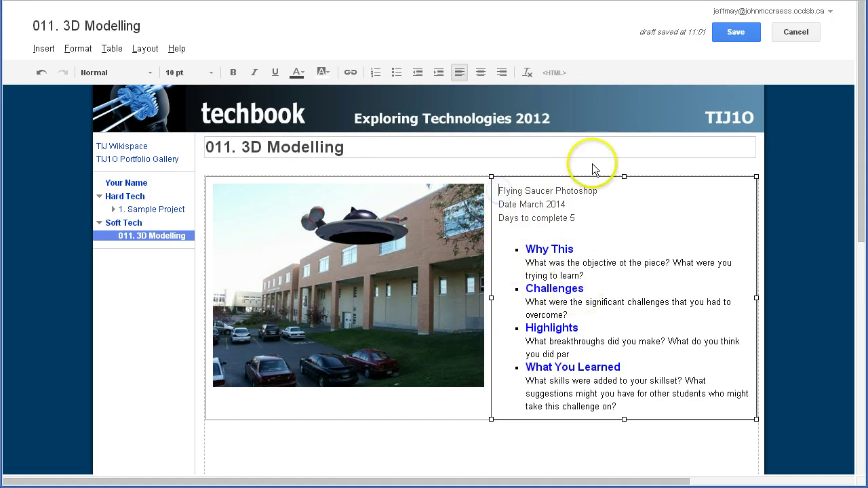
click(555, 75)
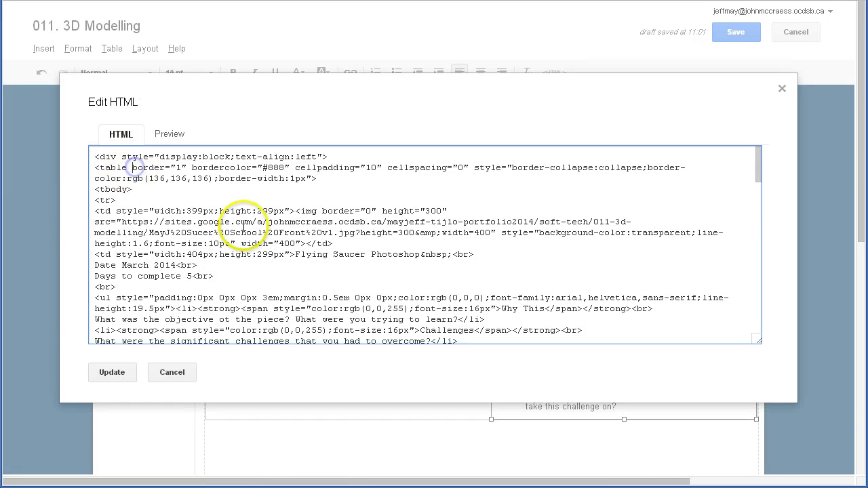
text(bgcopl)
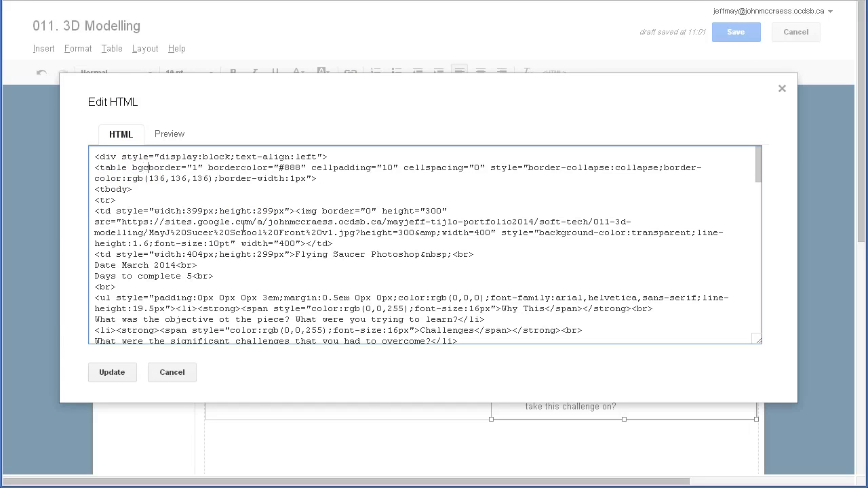
key(BackSpace)
key(BackSpace)
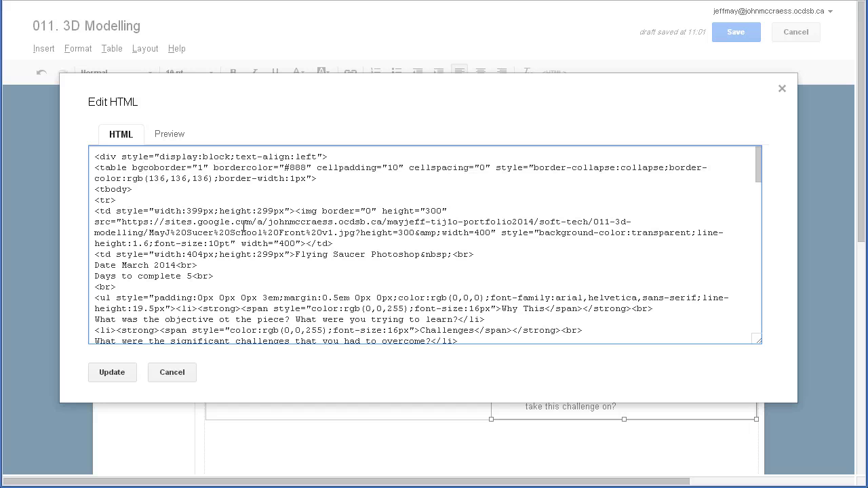
text(lor )
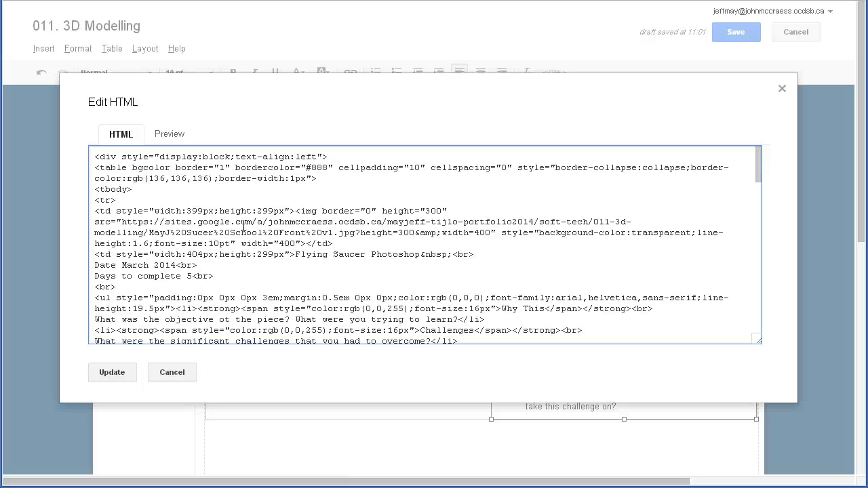
text(=)
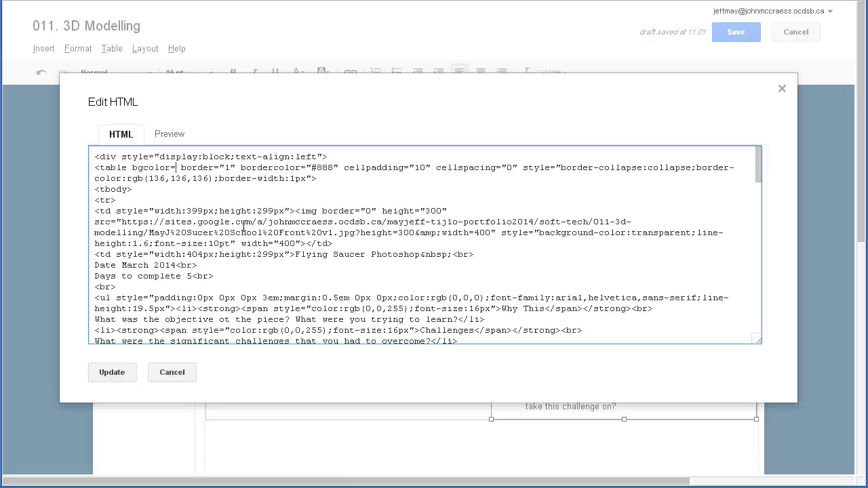
text(")
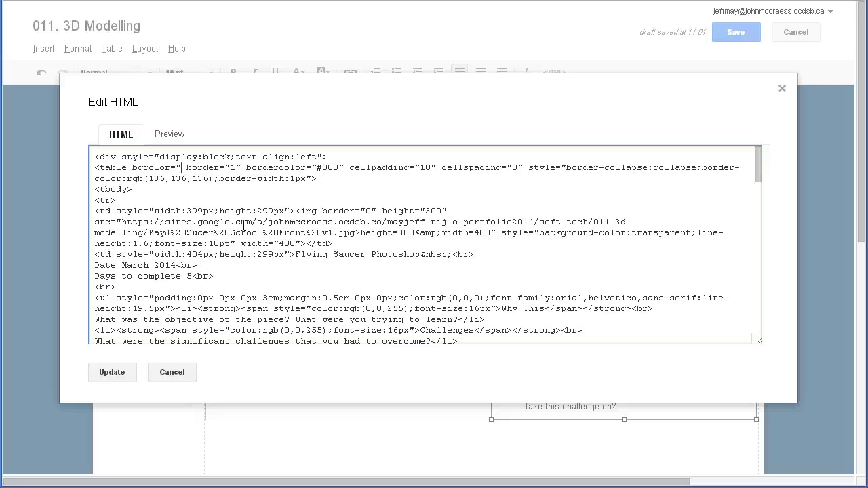
text(green)
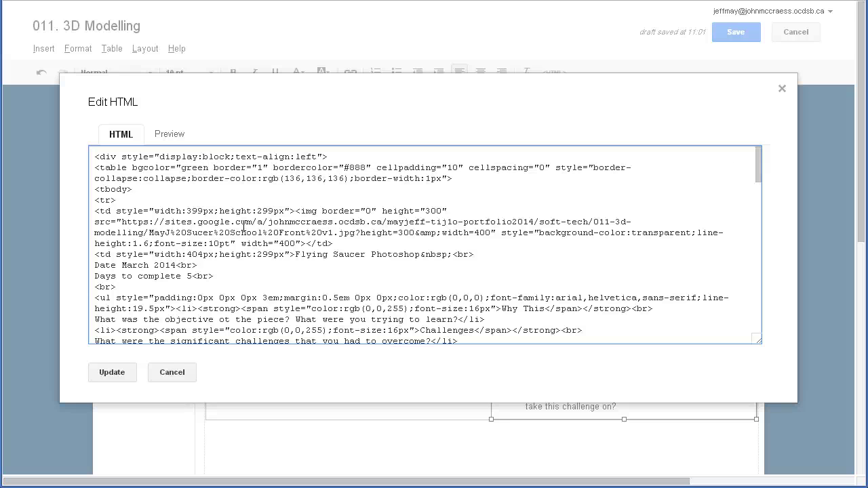
text(")
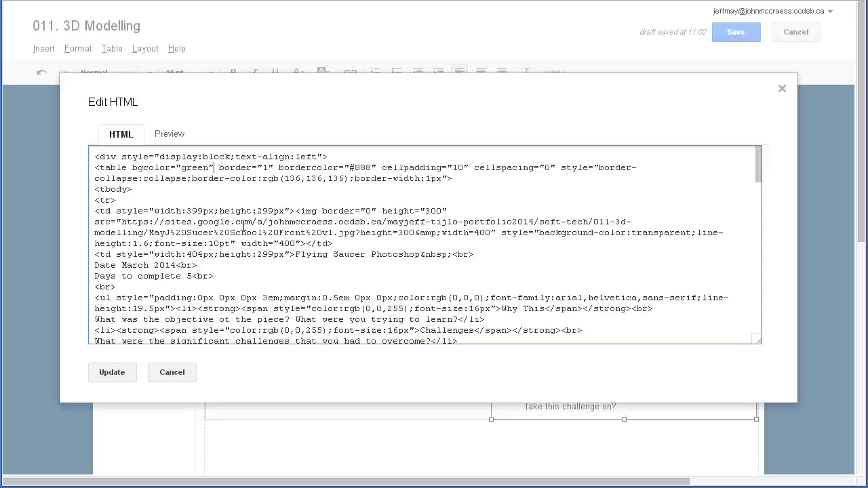
click(112, 372)
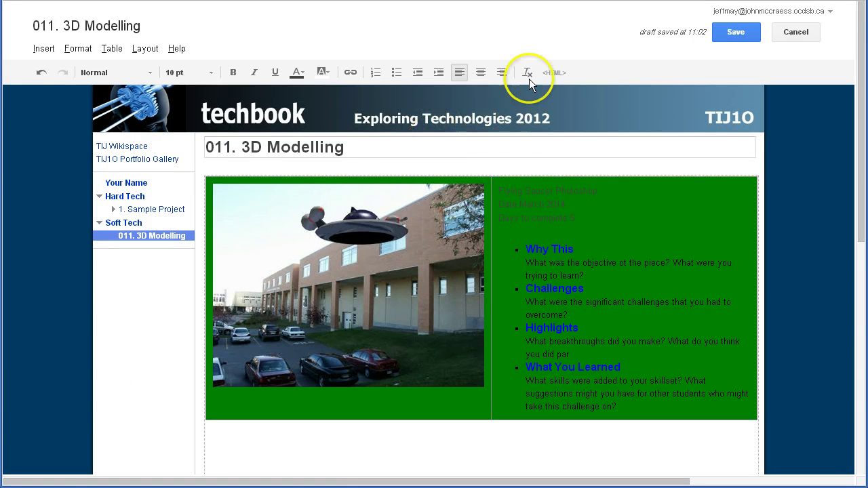
Replace the table's bgcolor value with the hex code #00ff00 in the HTML source and apply the change
click(548, 72)
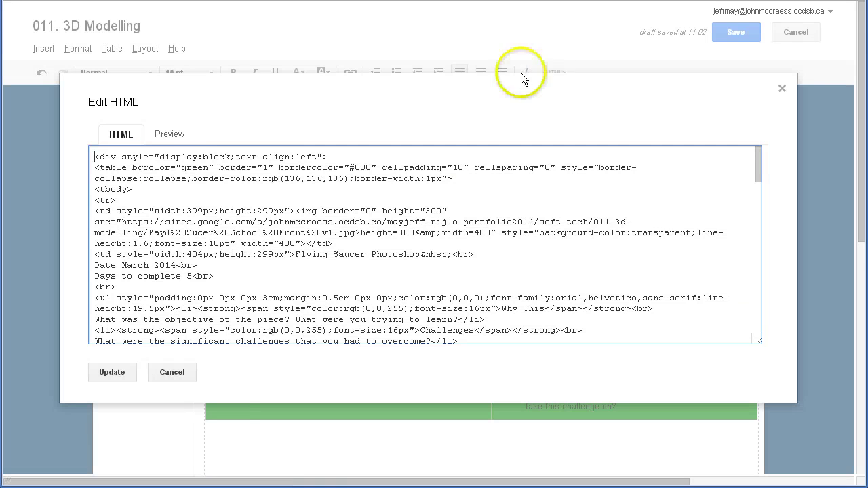
double_click(200, 168)
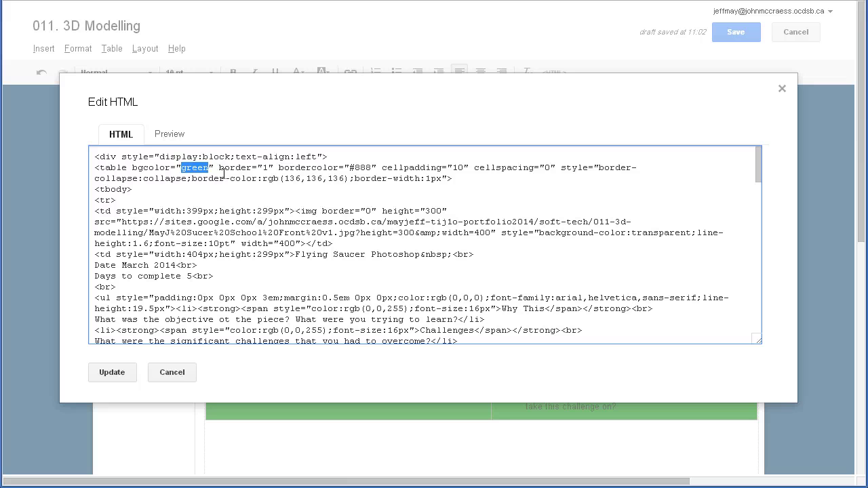
text(#)
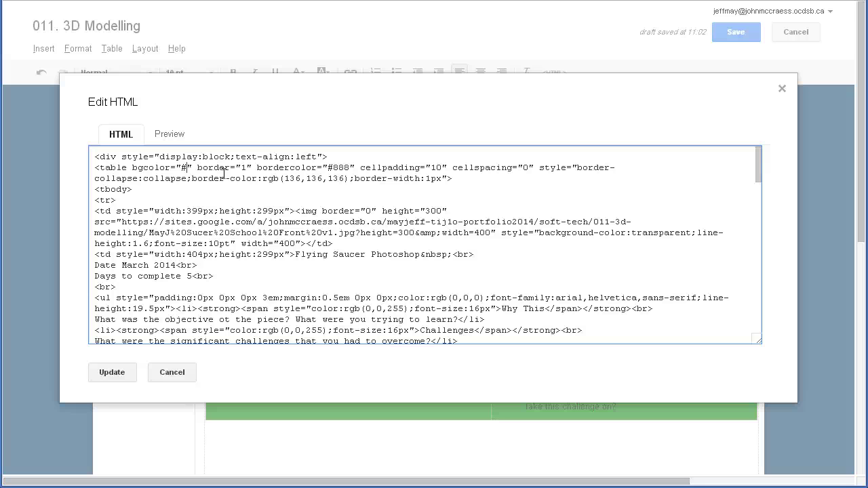
text(00ff)
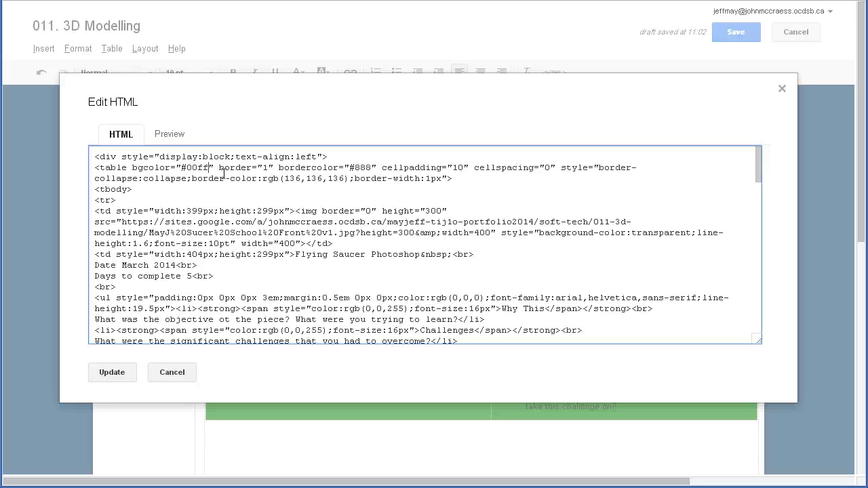
text(00)
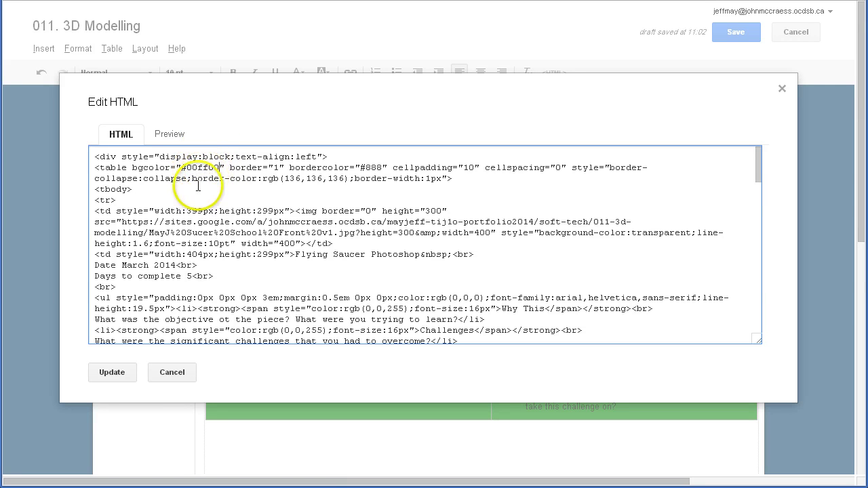
click(113, 373)
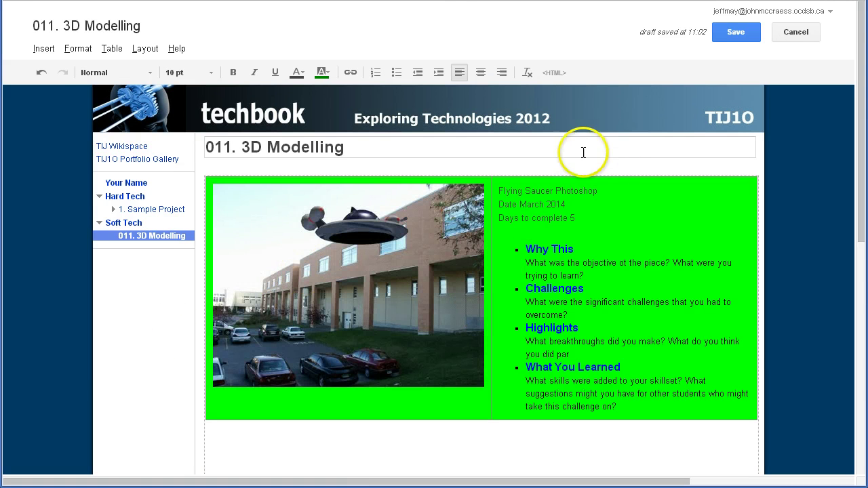
Change the table's bgcolor value to #aaffaa in the page's HTML source and apply it to the page
click(546, 73)
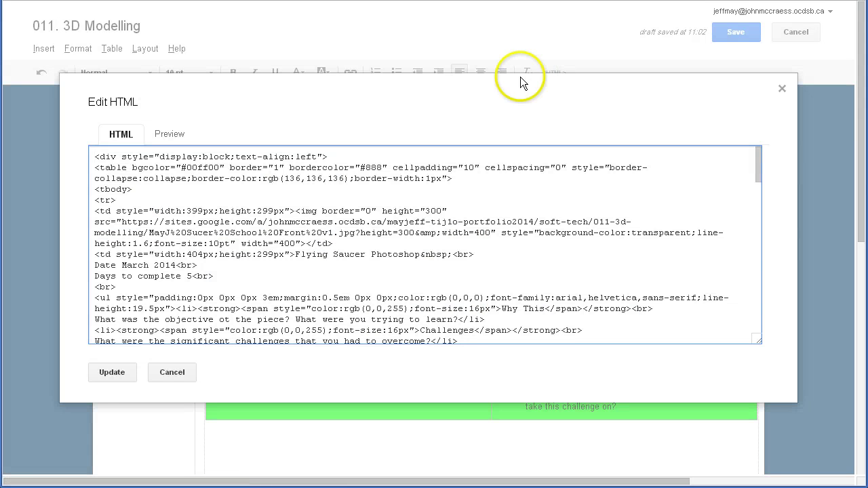
drag(187, 168, 197, 170)
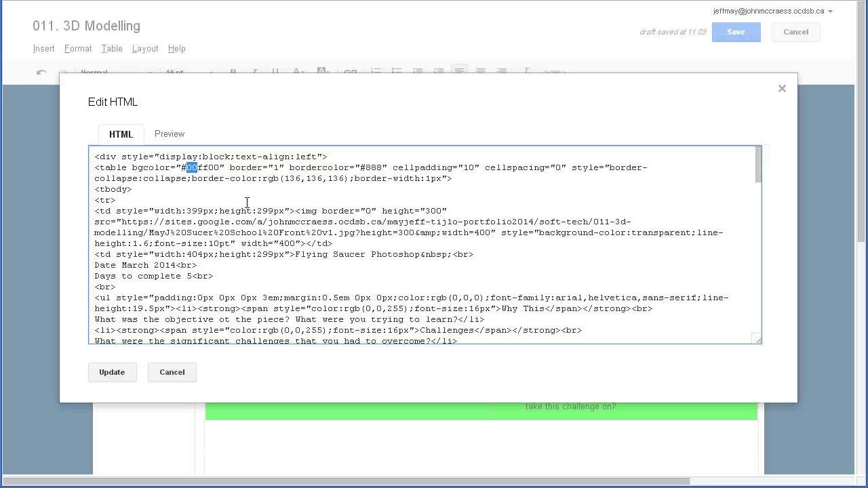
text(aa)
click(200, 167)
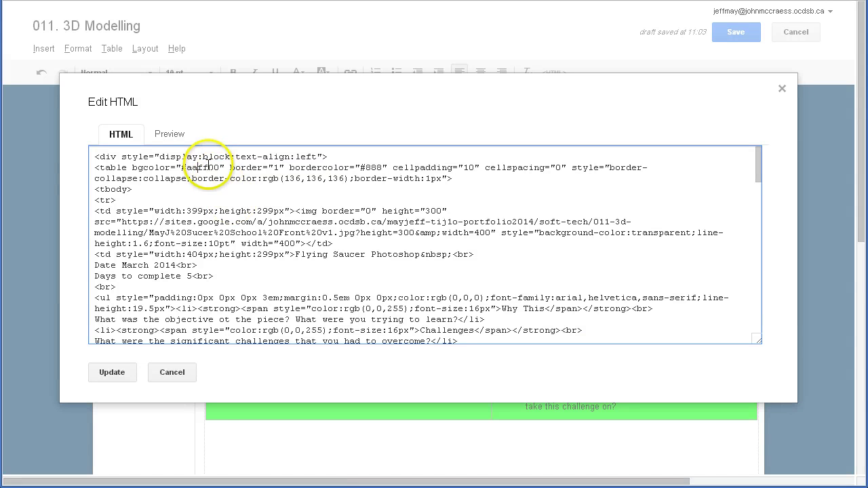
drag(215, 168, 225, 168)
text(aa)
click(118, 375)
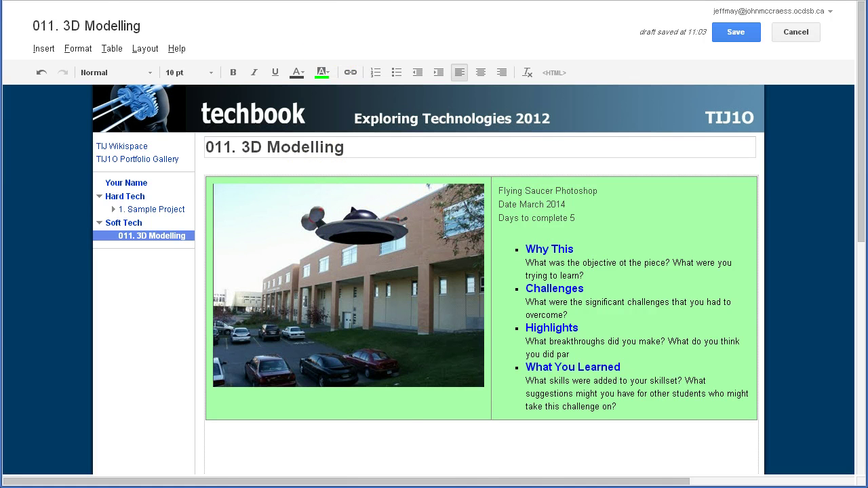
Switch to the HTML Color Picker page, choose the soft green 8AD08A and copy its hex code
key(ctrl+Tab)
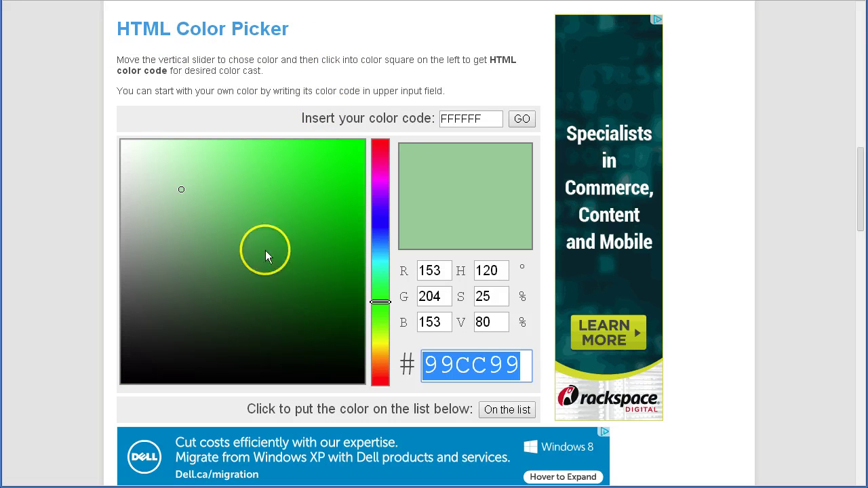
click(243, 231)
mouse_move(243, 232)
mouse_down()
mouse_move(201, 259)
mouse_move(202, 190)
mouse_up()
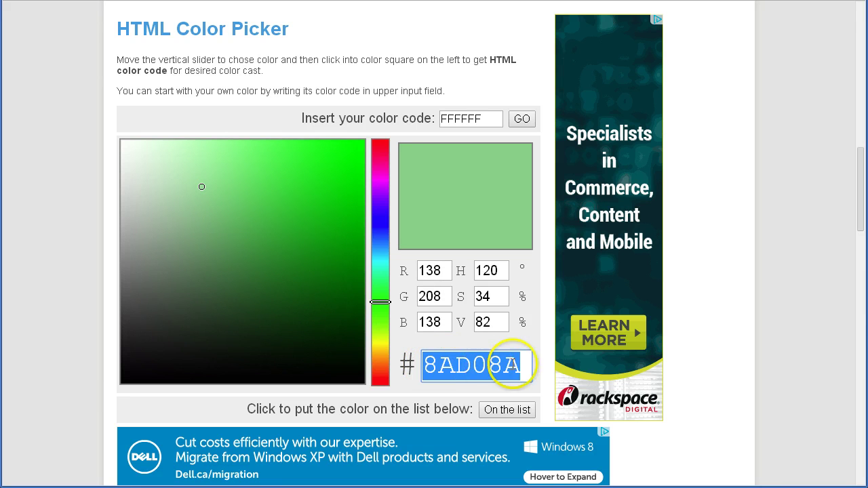
drag(522, 365, 412, 363)
right_click(474, 377)
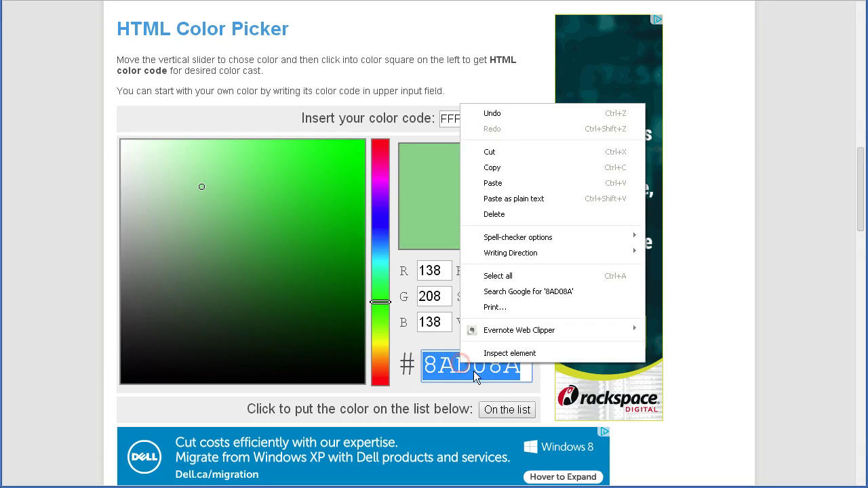
click(488, 167)
Return to the 3D Modelling page editor, replace the table's bgcolor hex code with the copied 8AD08A in the HTML source and apply it
key(alt+Tab)
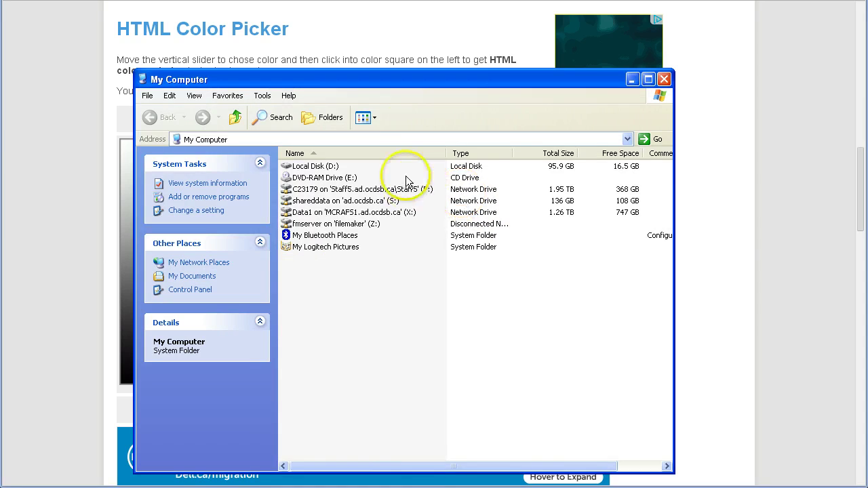
key(alt+Tab)
key(ctrl+Tab)
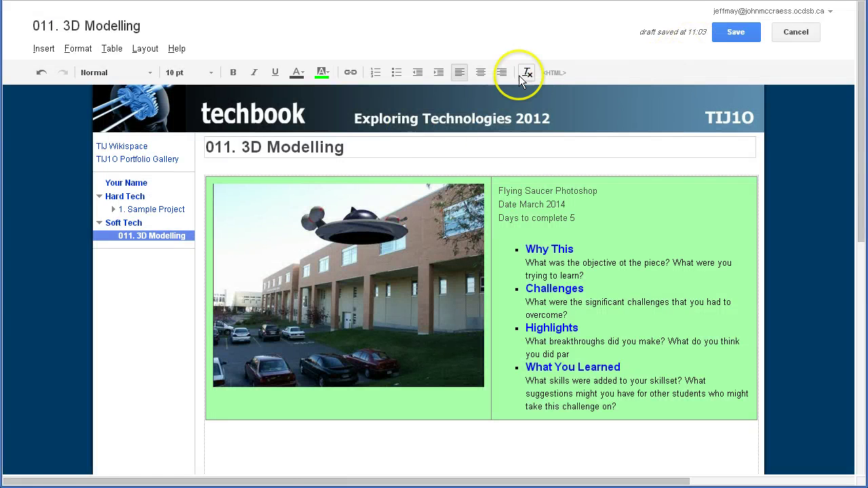
click(554, 73)
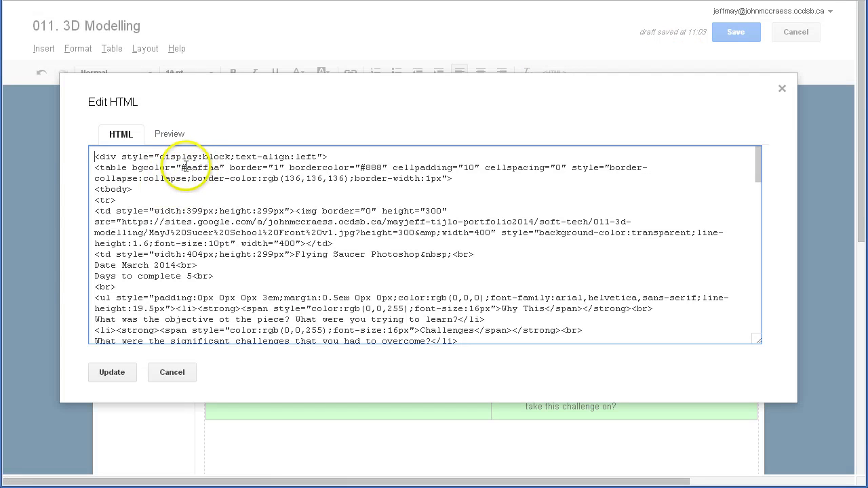
drag(186, 167, 216, 167)
key(ctrl+v)
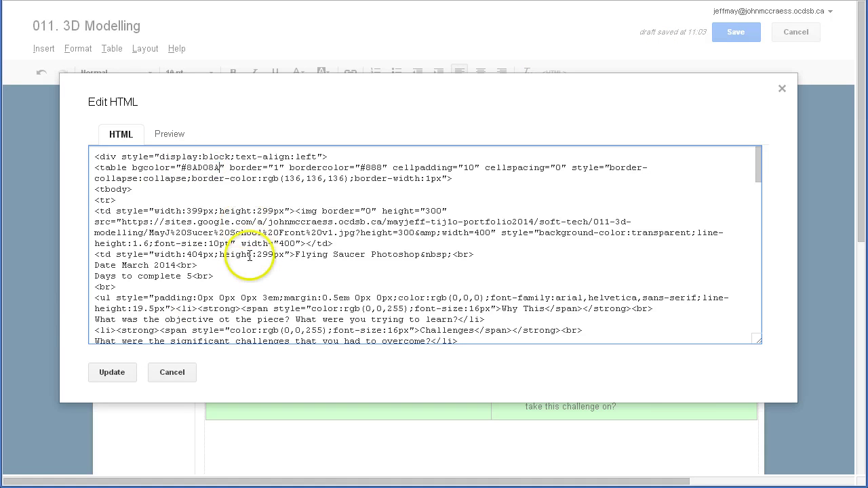
click(117, 372)
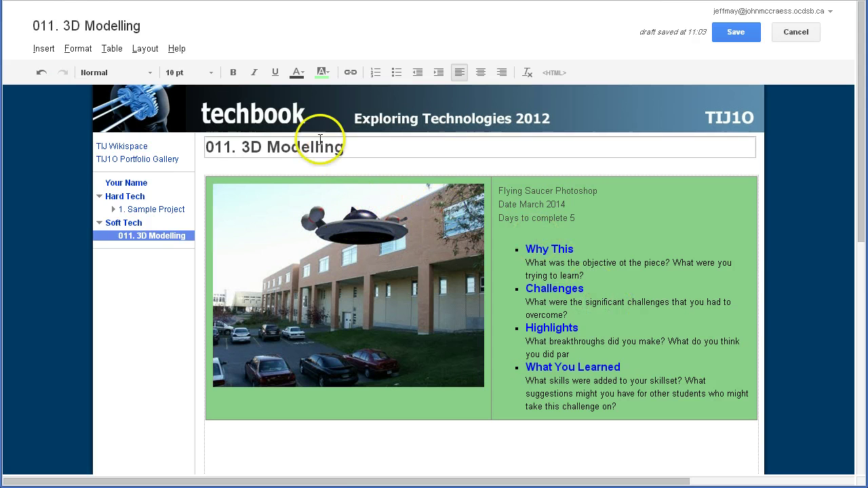
Move the bgcolor="#8AD08A" attribute from the table tag into the picture cell's td tag in the HTML source and apply the change
click(556, 74)
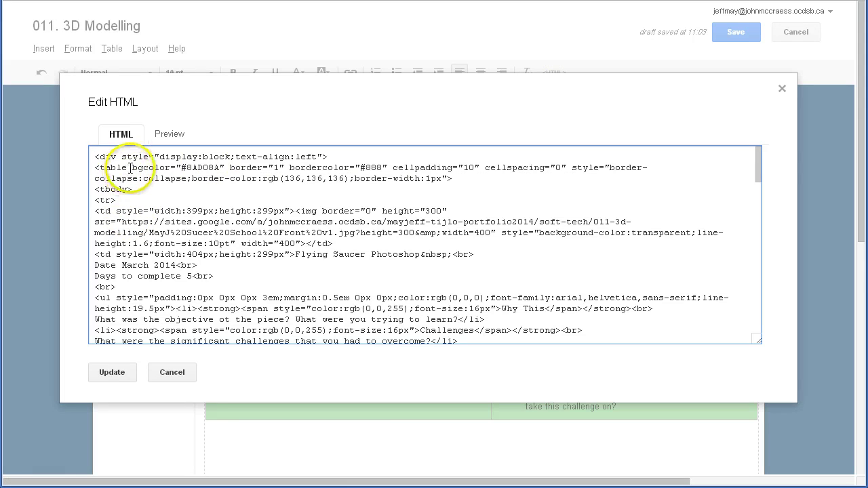
drag(133, 168, 218, 167)
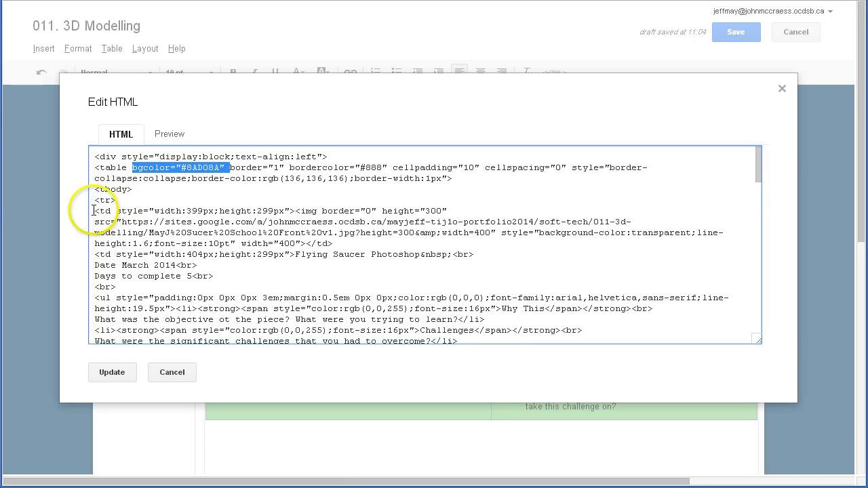
drag(95, 211, 115, 211)
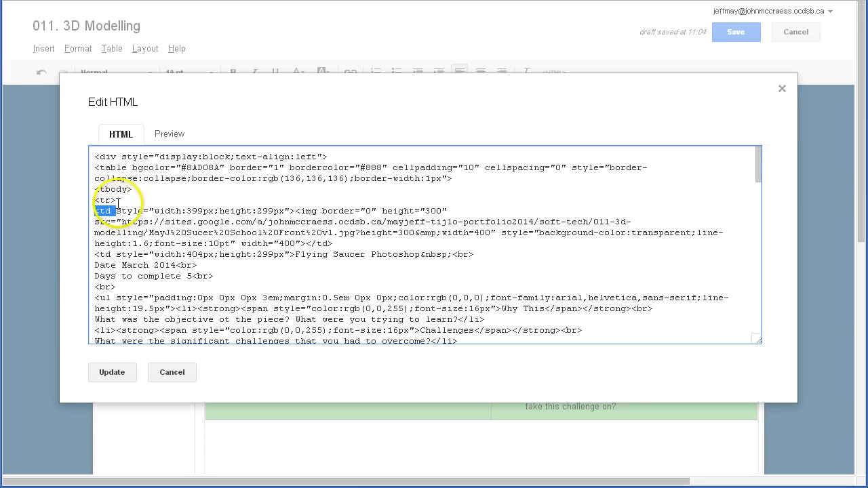
click(133, 179)
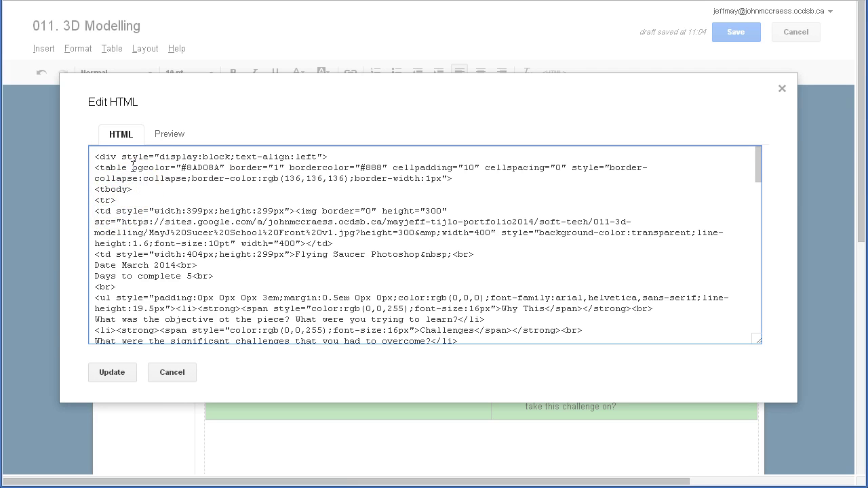
drag(133, 165, 119, 219)
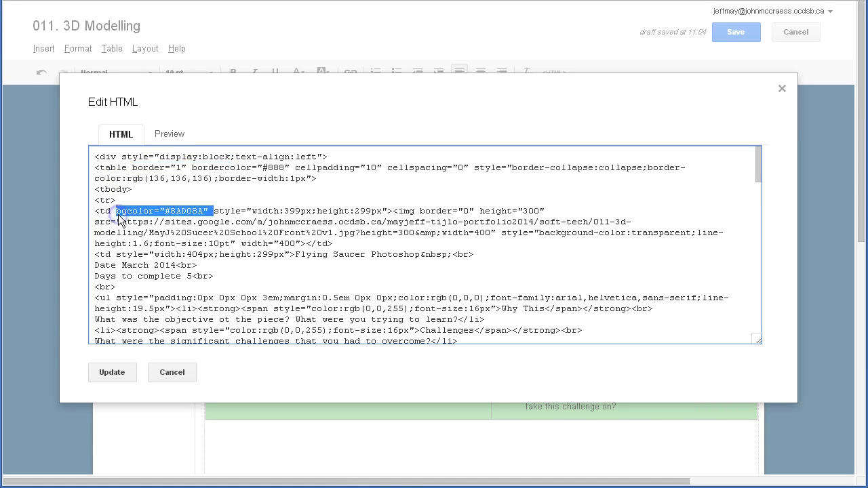
click(217, 210)
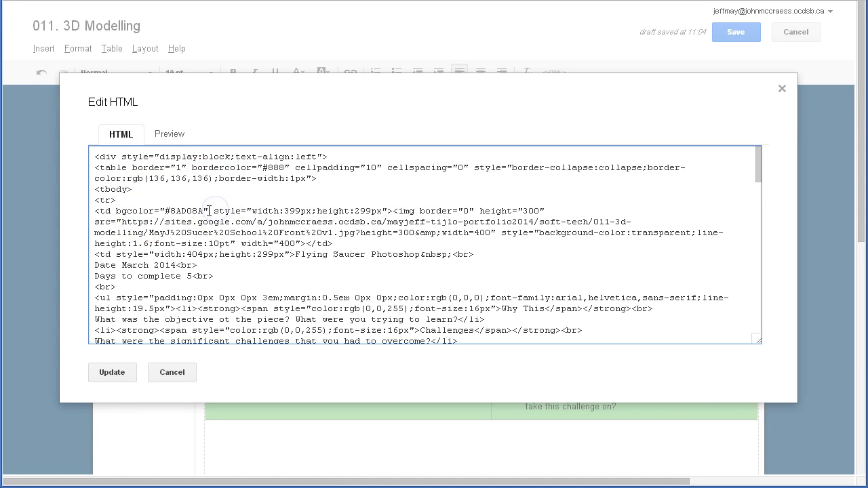
click(114, 374)
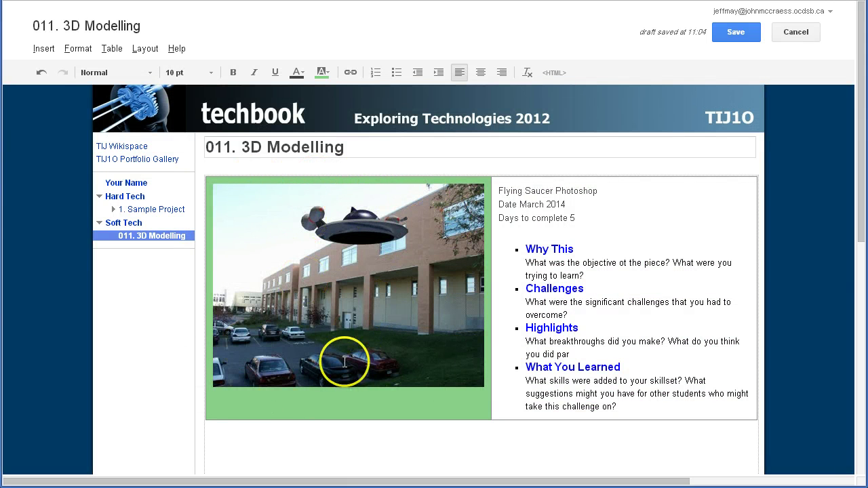
Move the bgcolor="#8AD08A" attribute from the picture cell's td tag to the text cell's td tag in the HTML source and apply the change
click(554, 72)
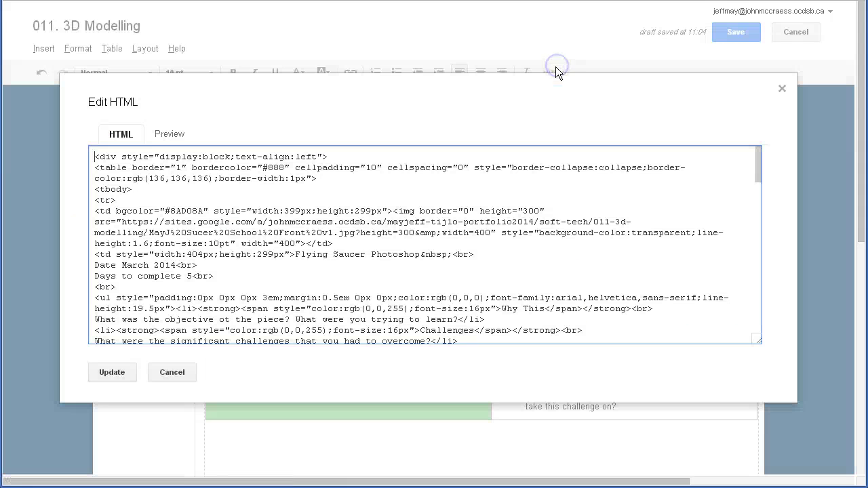
click(115, 211)
drag(115, 211, 208, 211)
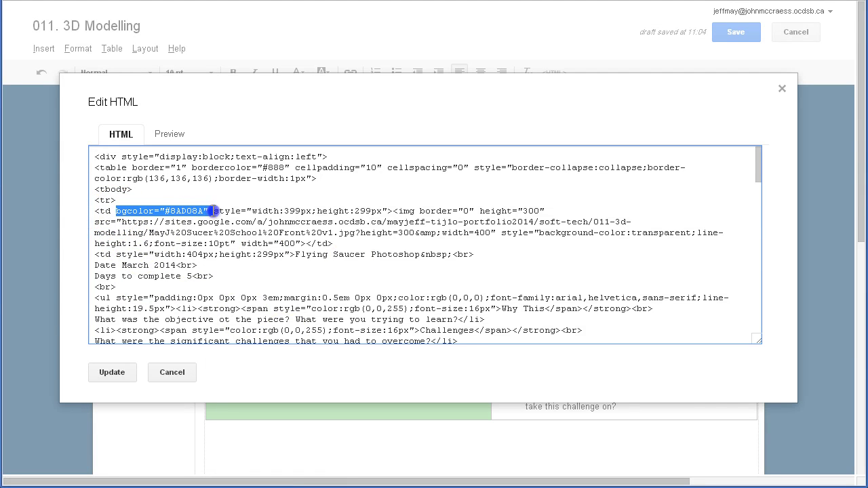
drag(143, 211, 117, 255)
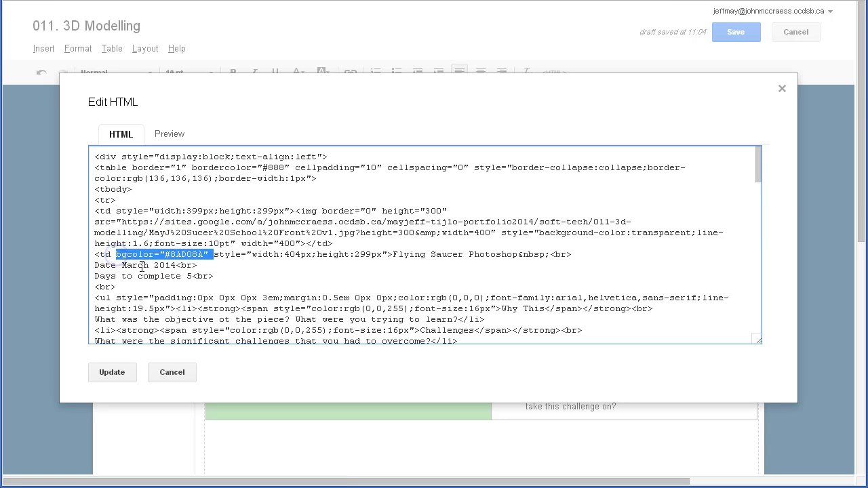
click(209, 256)
click(154, 263)
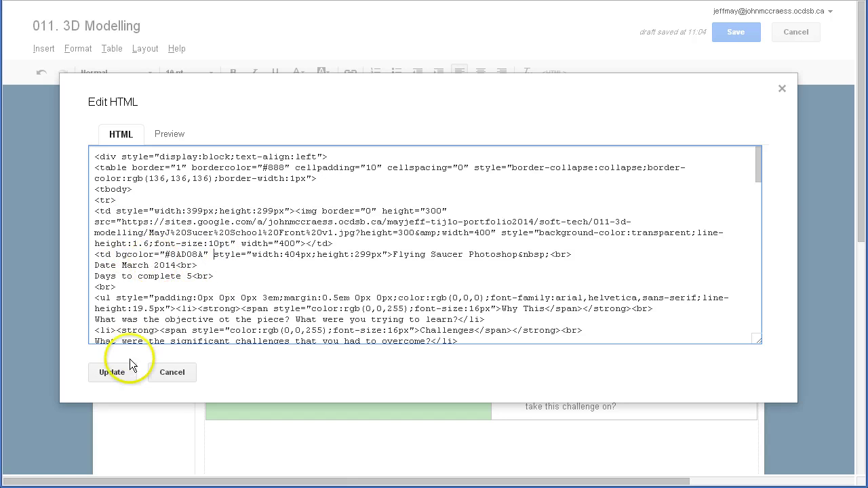
click(112, 372)
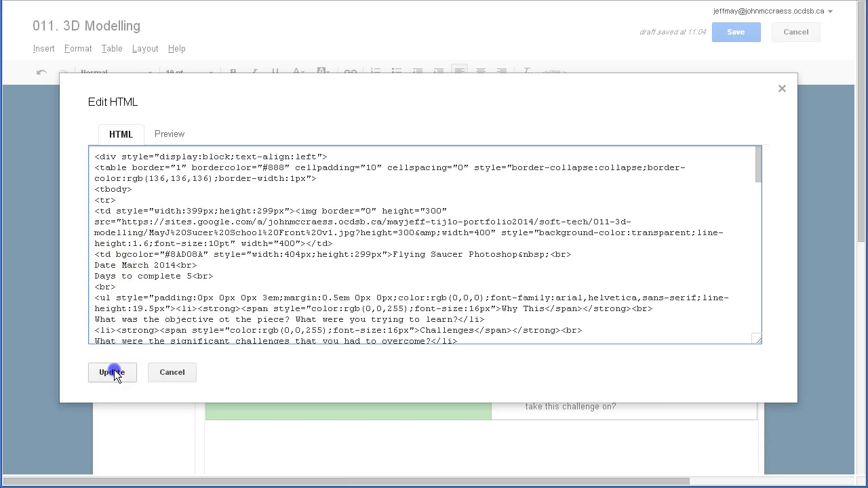